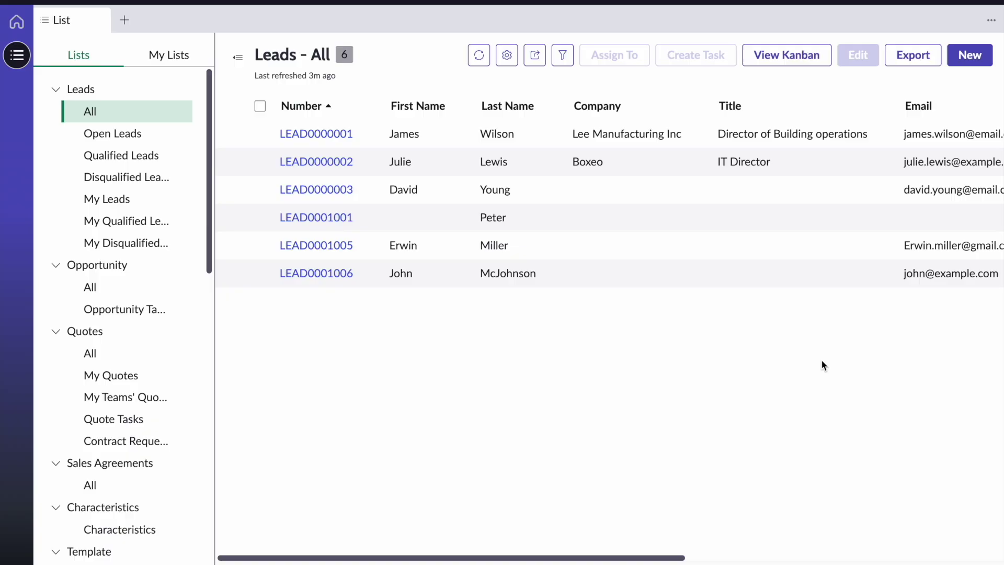
Create a new lead with the contact's first name, last name and e-mail, sourced from Trade Show
{"action": "left_click", "coordinate": [972, 55]}
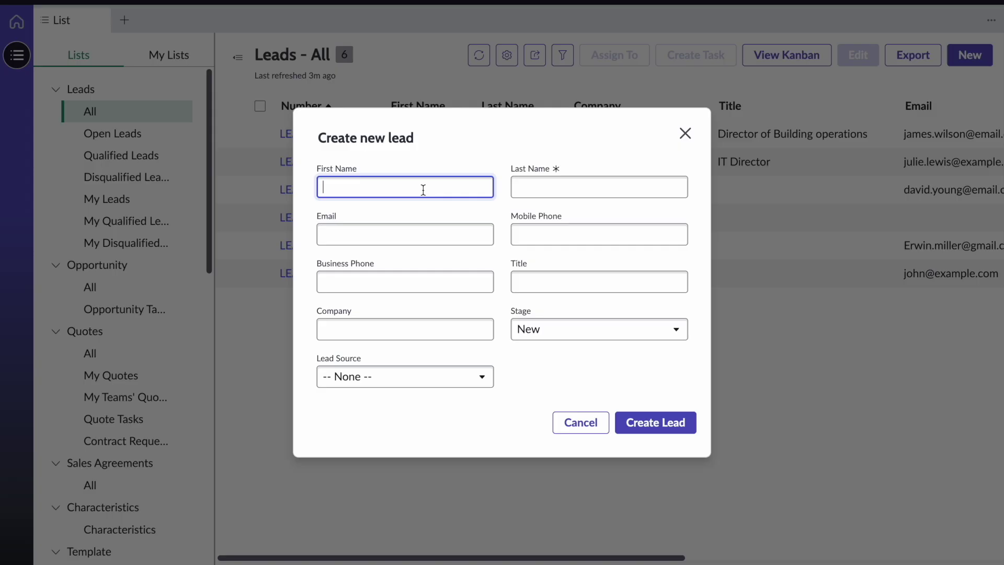
{"action": "left_click", "coordinate": [579, 186]}
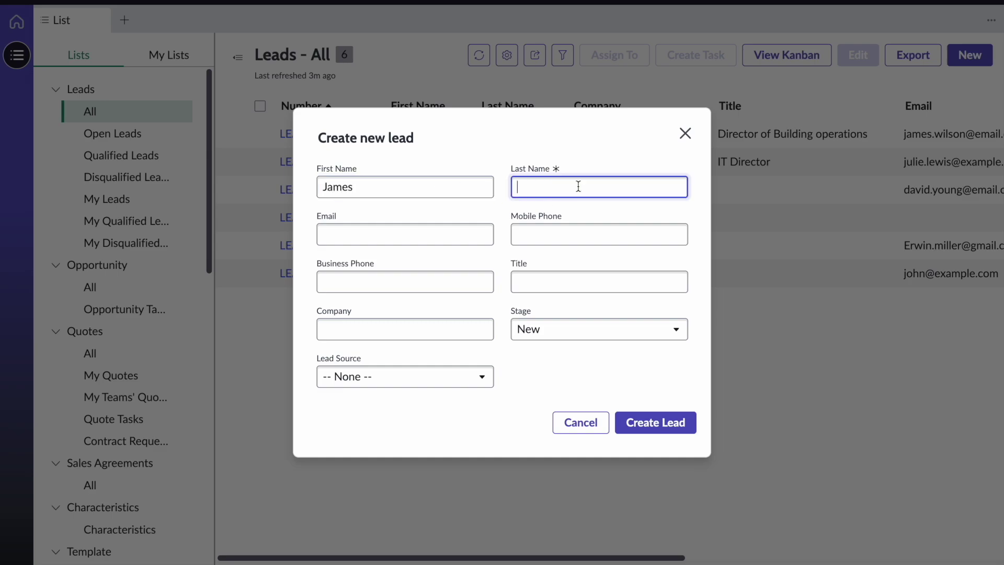
{"action": "left_click", "coordinate": [447, 234]}
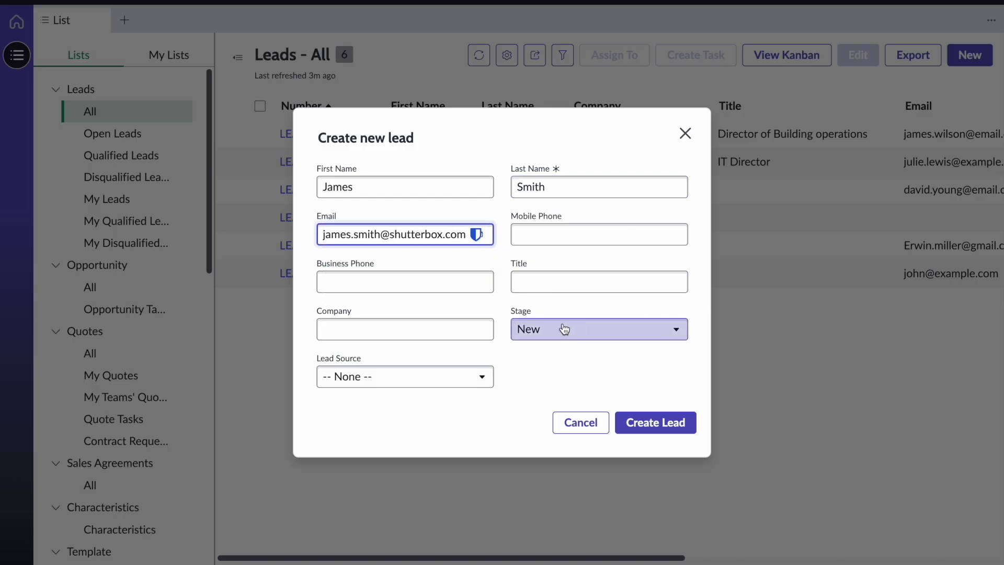
{"action": "left_click", "coordinate": [566, 387]}
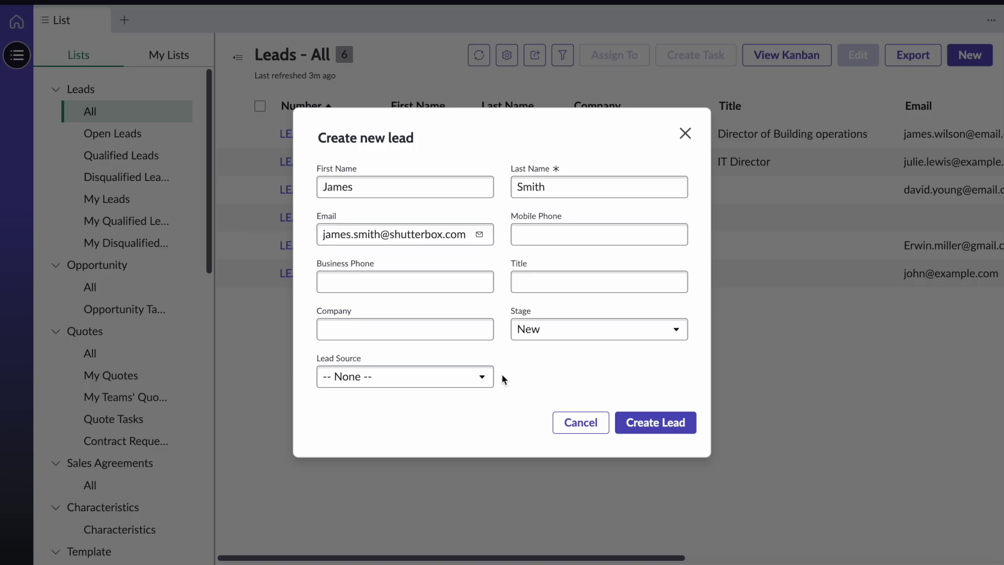
{"action": "left_click", "coordinate": [482, 377]}
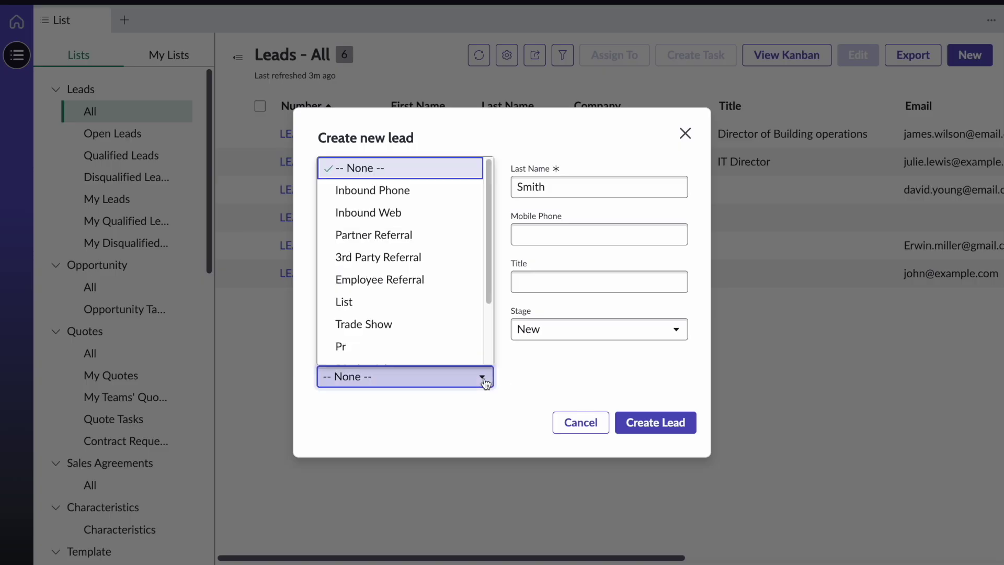
{"action": "left_click", "coordinate": [426, 325]}
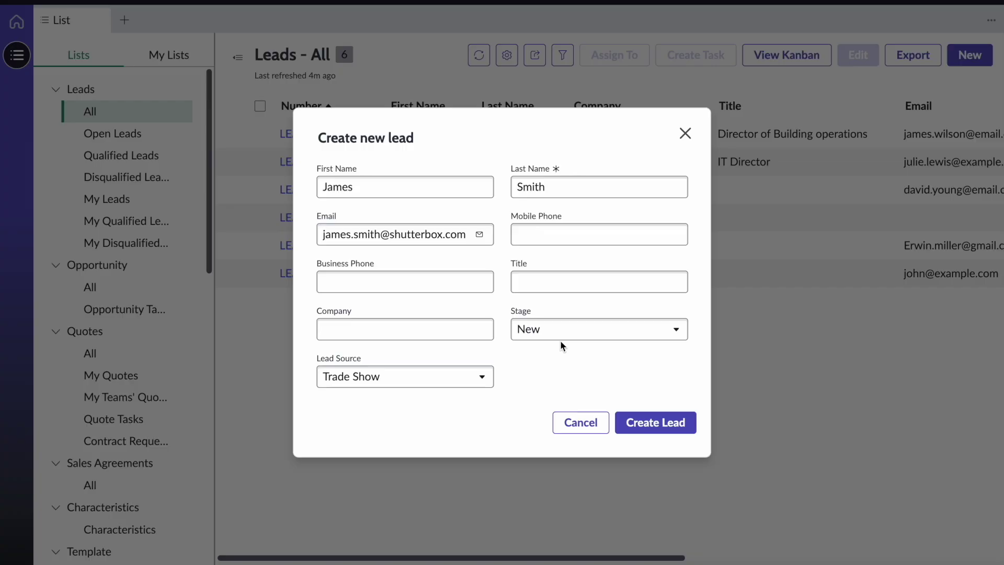
{"action": "left_click", "coordinate": [674, 424]}
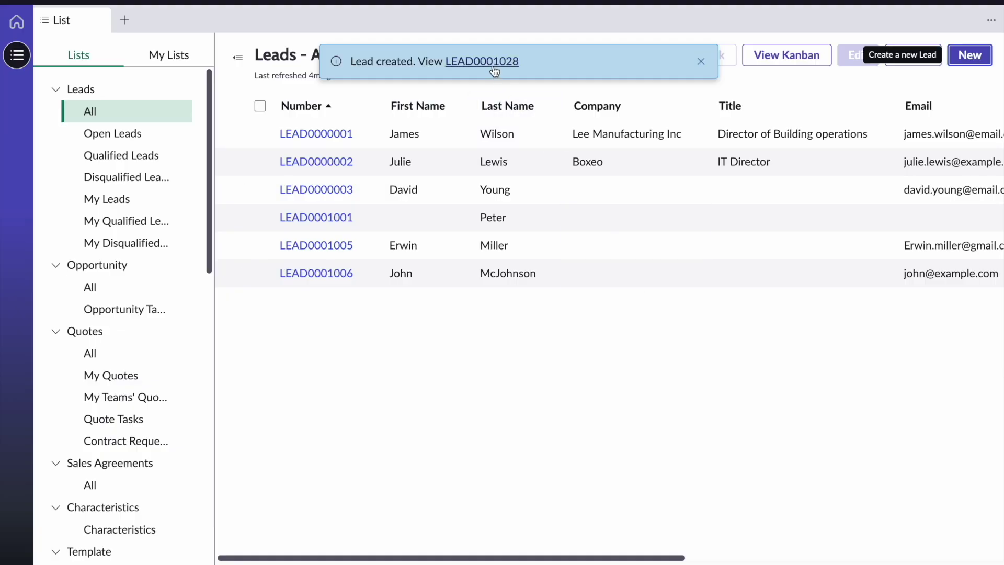
Open lead LEAD0001028 and show its Convert Lead options
{"action": "left_click", "coordinate": [494, 62]}
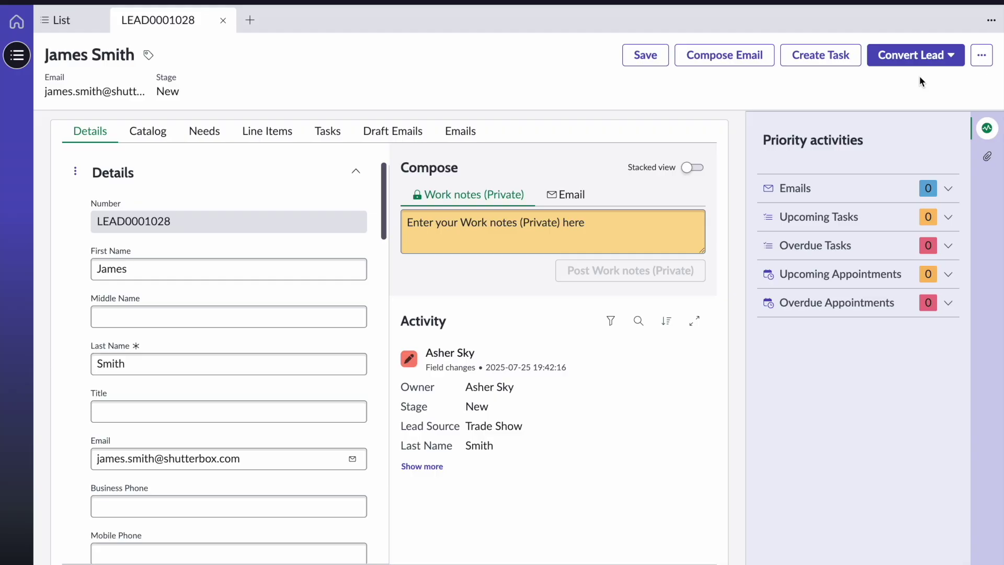
{"action": "left_click", "coordinate": [918, 60]}
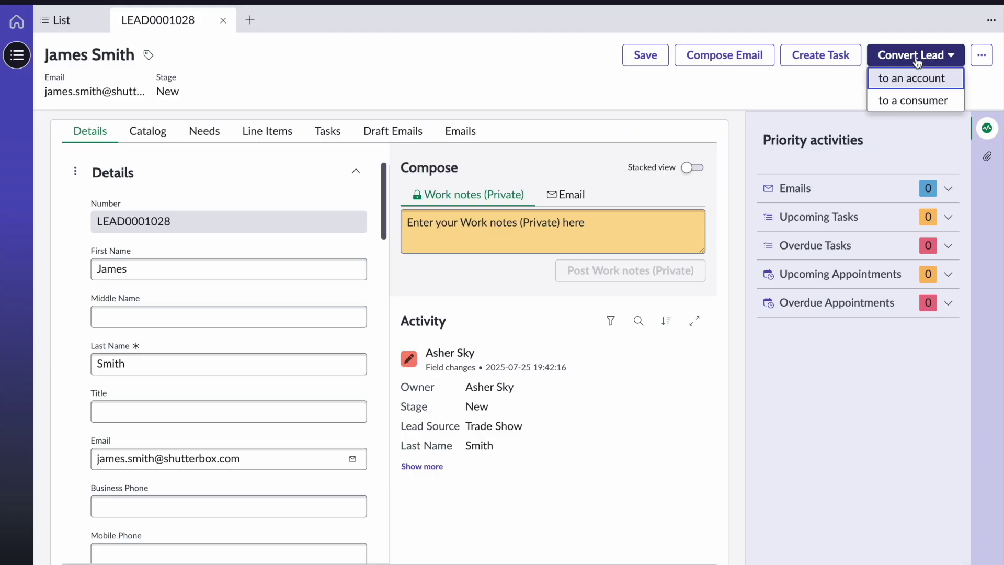
Convert the lead to an account, linking it to the existing Shutter Box account
{"action": "left_click", "coordinate": [929, 81]}
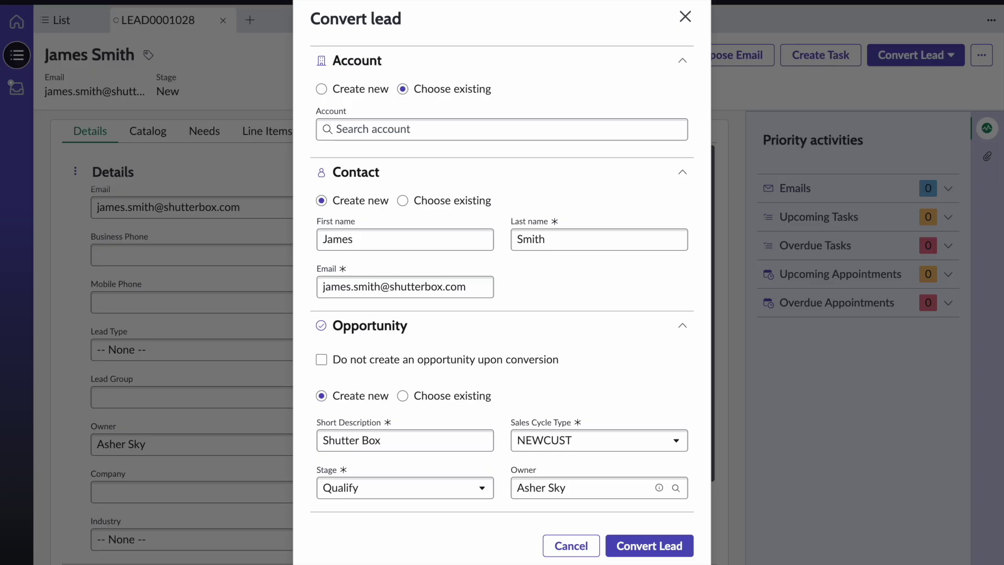
{"action": "left_click", "coordinate": [604, 130]}
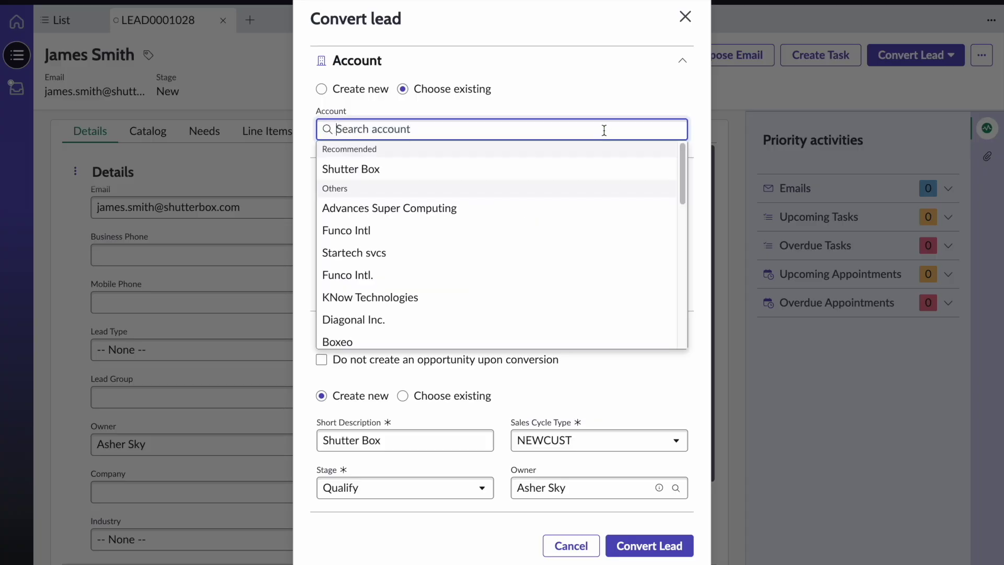
{"action": "type", "text": "Shutt"}
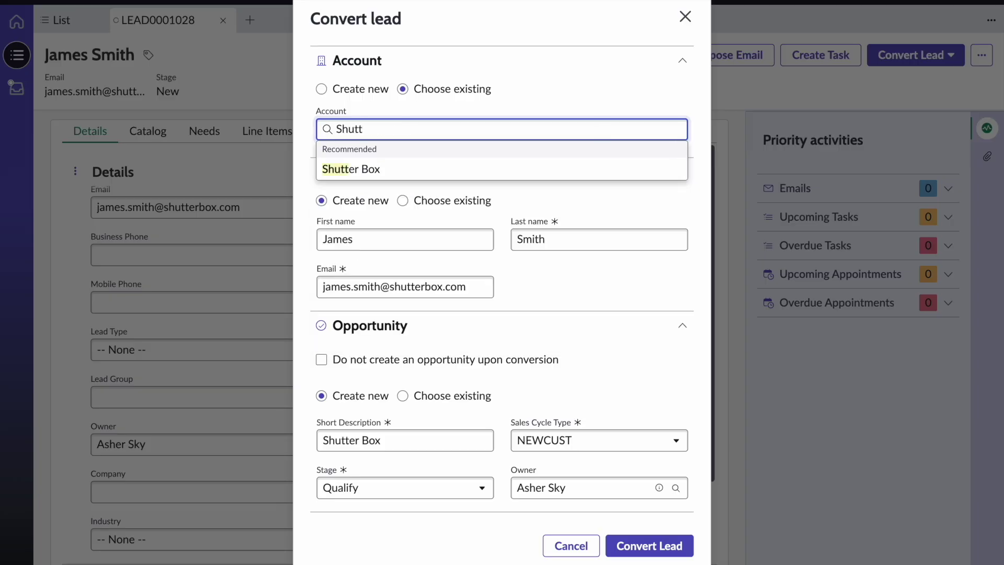
{"action": "left_click", "coordinate": [616, 172]}
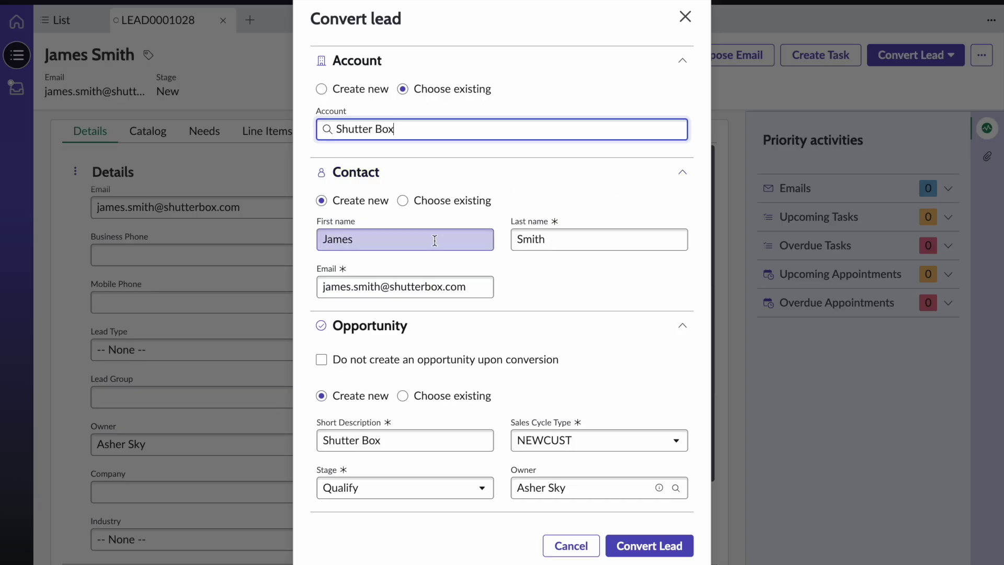
Try choosing an existing contact, then revert to creating a new contact
{"action": "left_click", "coordinate": [403, 200]}
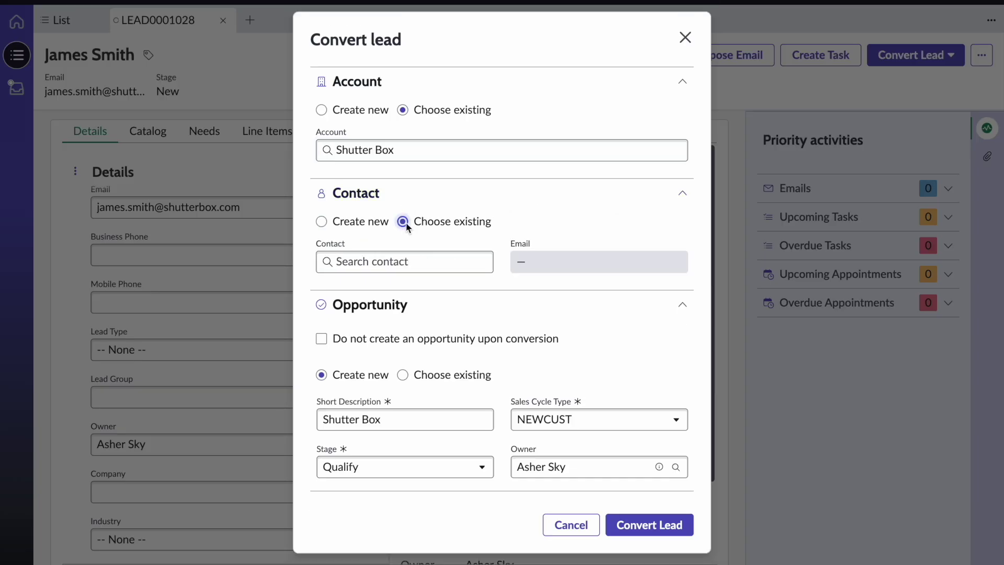
{"action": "left_click", "coordinate": [405, 259]}
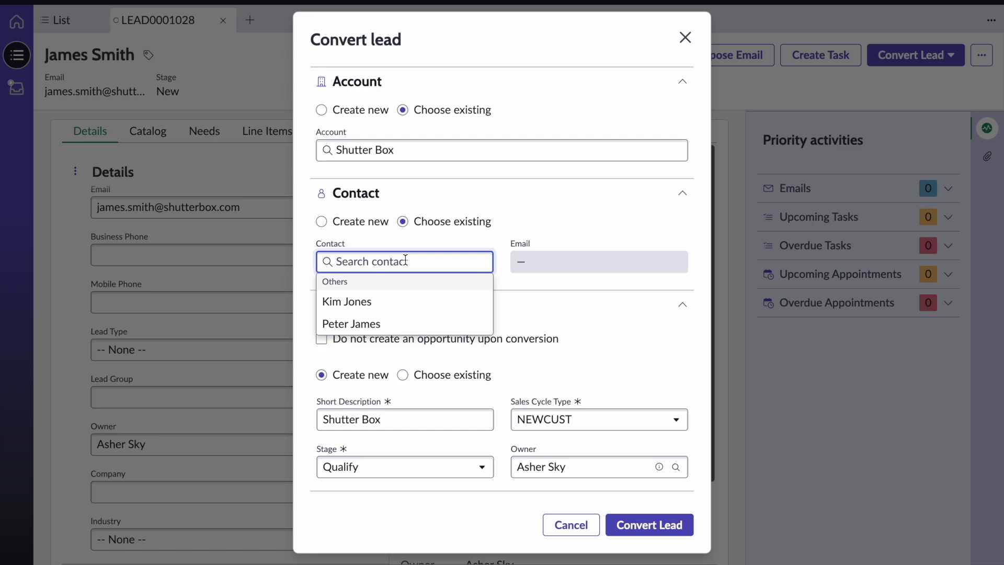
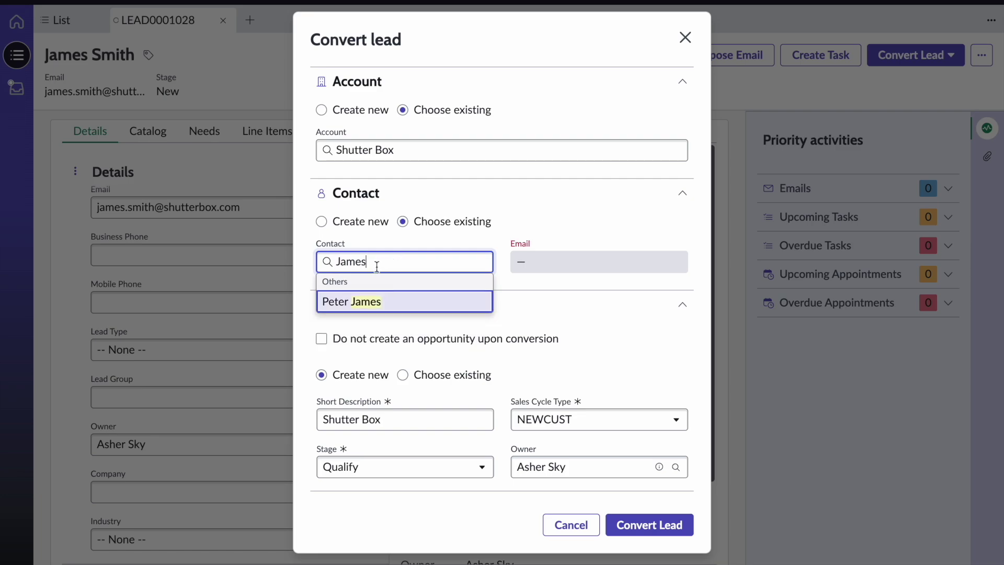
{"action": "left_click_drag", "start_coordinate": [376, 266], "coordinate": [334, 259]}
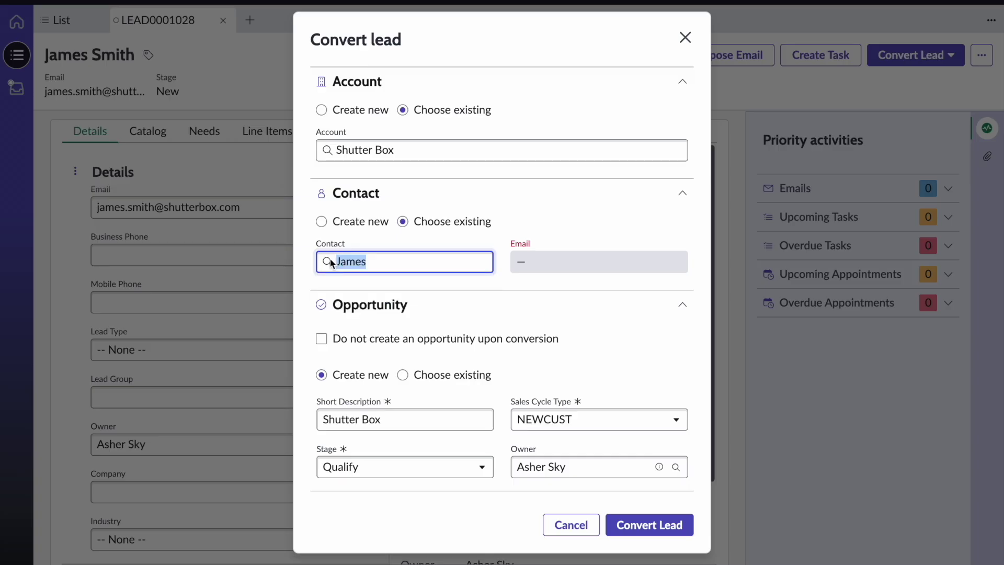
{"action": "key", "text": "BackSpace"}
{"action": "left_click", "coordinate": [356, 221]}
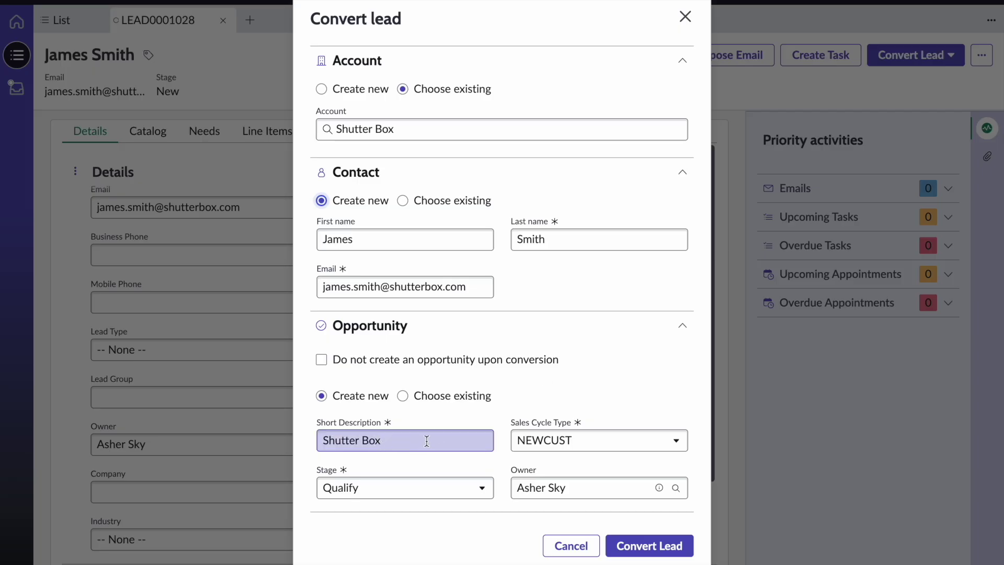
Set Sales Cycle Type to RENEW and convert the lead into opportunity OPTY0001067
{"action": "left_click", "coordinate": [626, 438]}
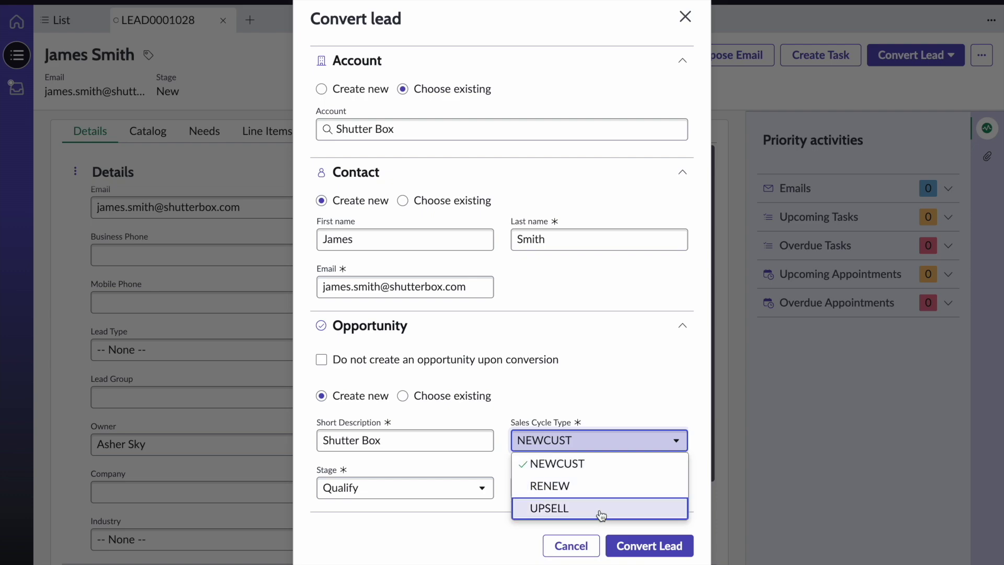
{"action": "left_click", "coordinate": [601, 485]}
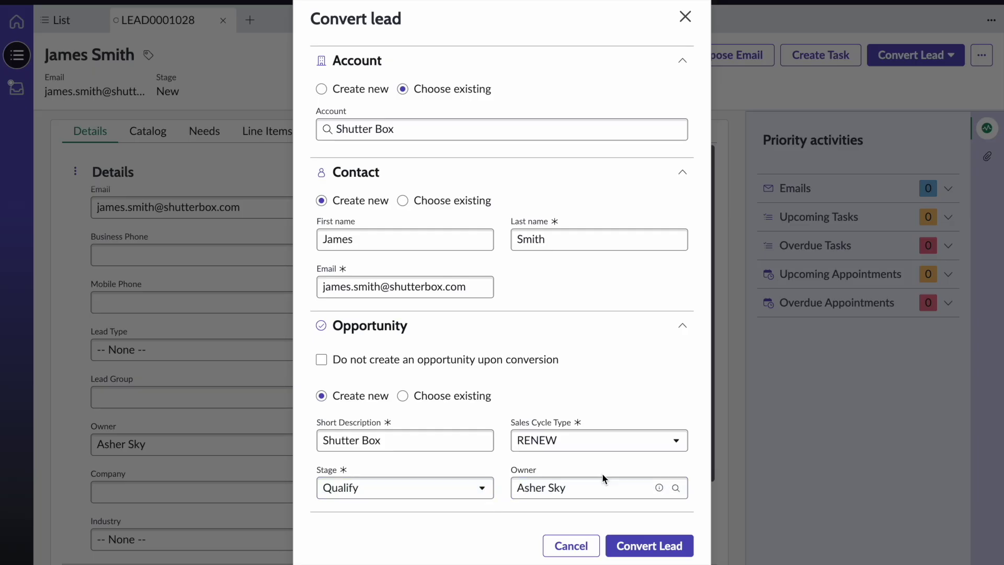
{"action": "left_click", "coordinate": [645, 549]}
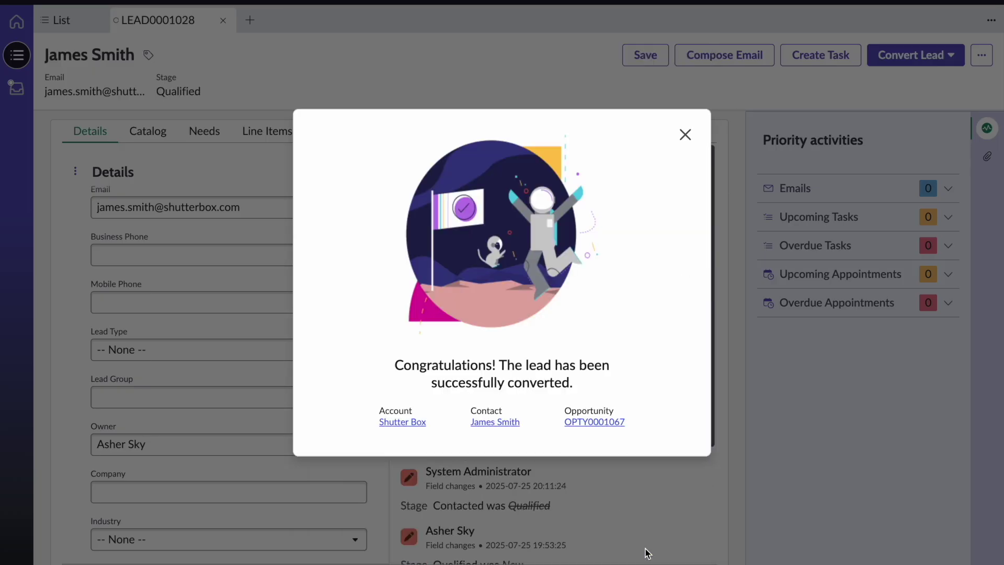
Open opportunity OPTY0001067 from the conversion confirmation
{"action": "left_click", "coordinate": [605, 422]}
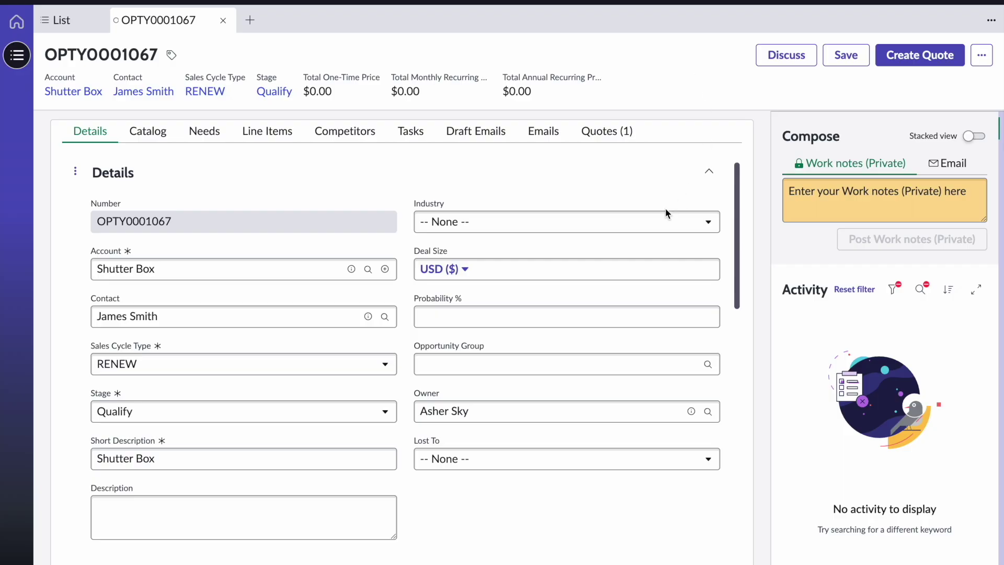
Enter a deal size of 5000 and a 75% win probability, then view the pricing sections
{"action": "left_click", "coordinate": [544, 270]}
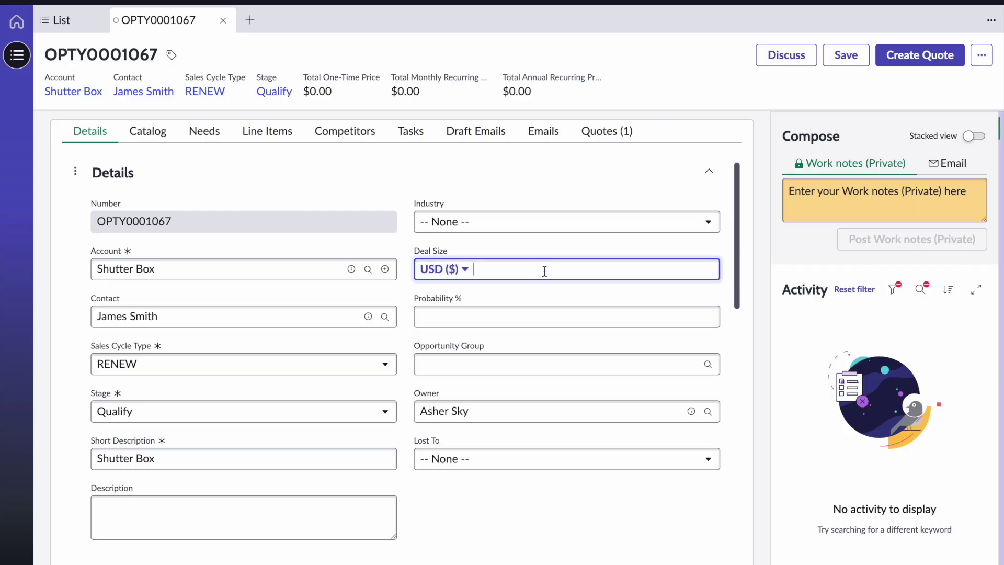
{"action": "type", "text": "5000"}
{"action": "left_click", "coordinate": [580, 319]}
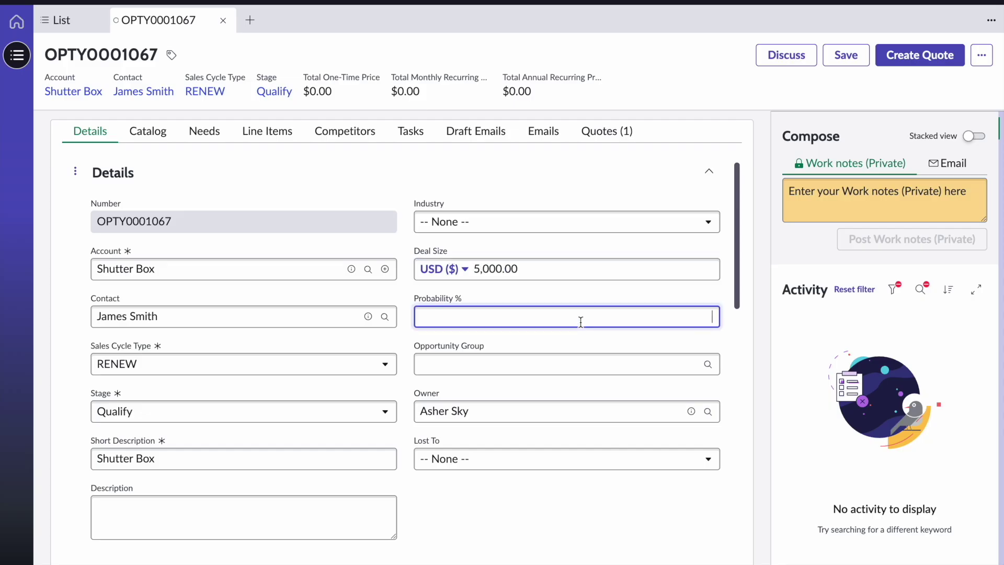
{"action": "type", "text": "75"}
{"action": "left_click_drag", "start_coordinate": [739, 282], "coordinate": [735, 405]}
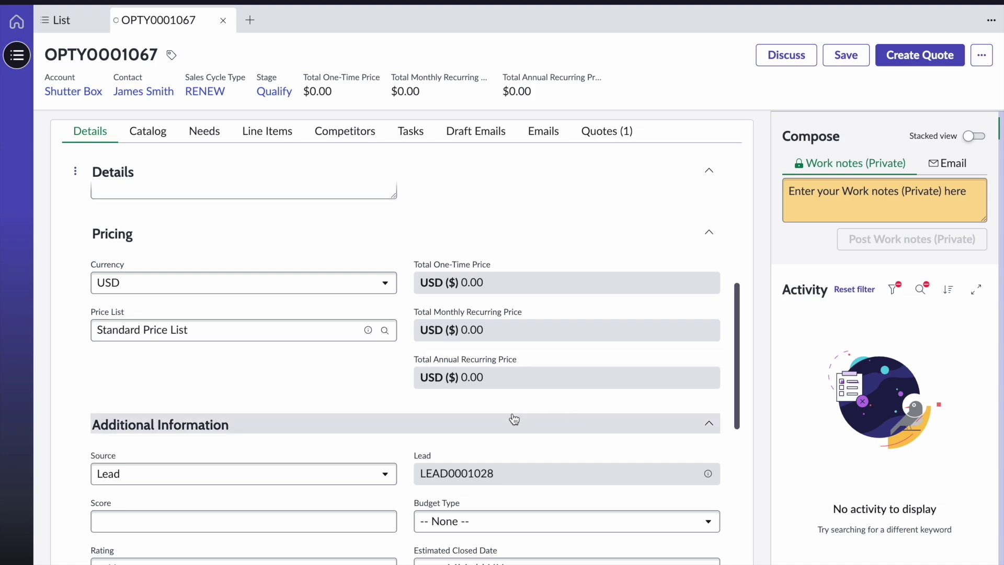
Add Premium Support Plan and Return and Repair Hardware Replacement from the opportunity's catalog
{"action": "left_click", "coordinate": [163, 140]}
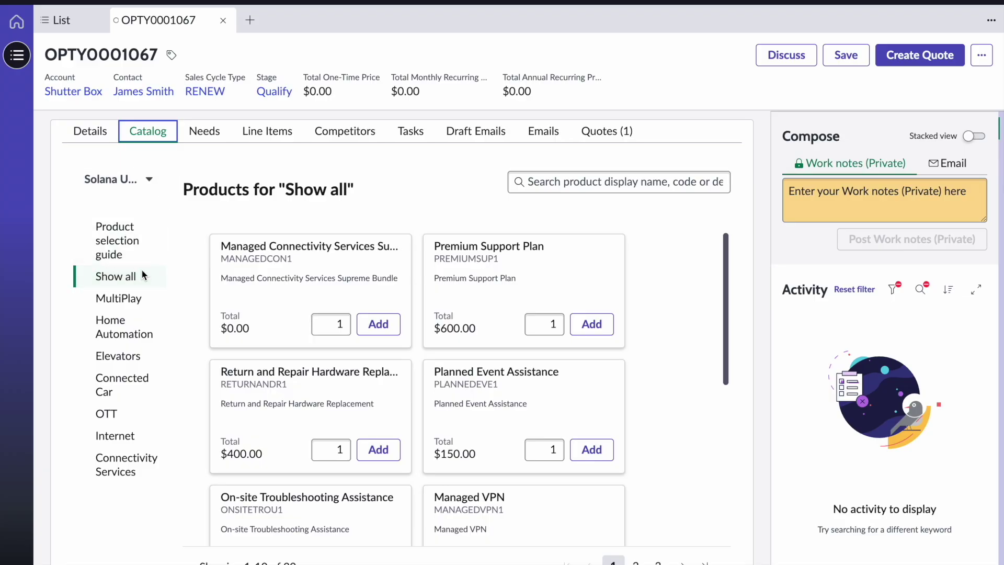
{"action": "left_click", "coordinate": [152, 181]}
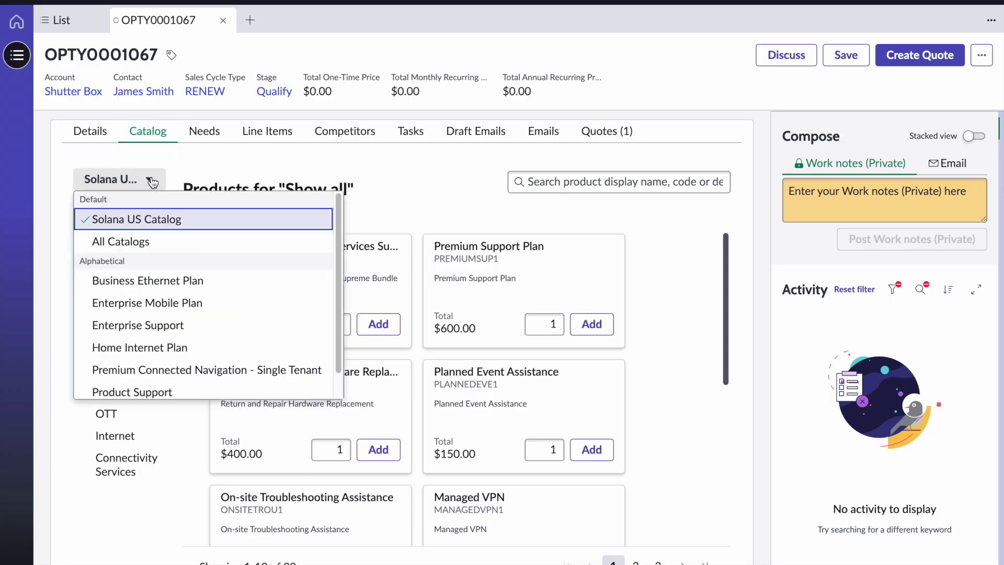
{"action": "left_click", "coordinate": [393, 199]}
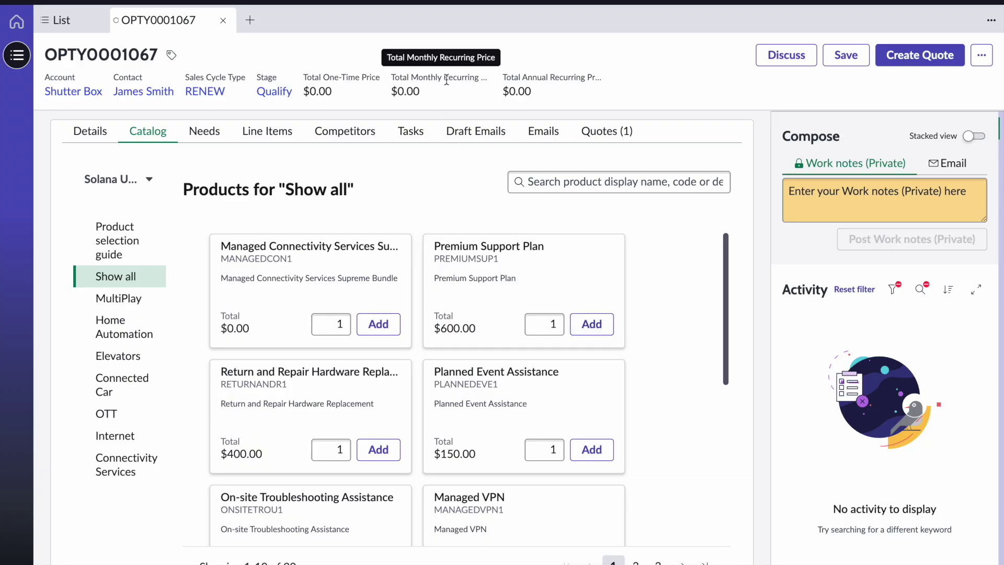
{"action": "left_click", "coordinate": [600, 324]}
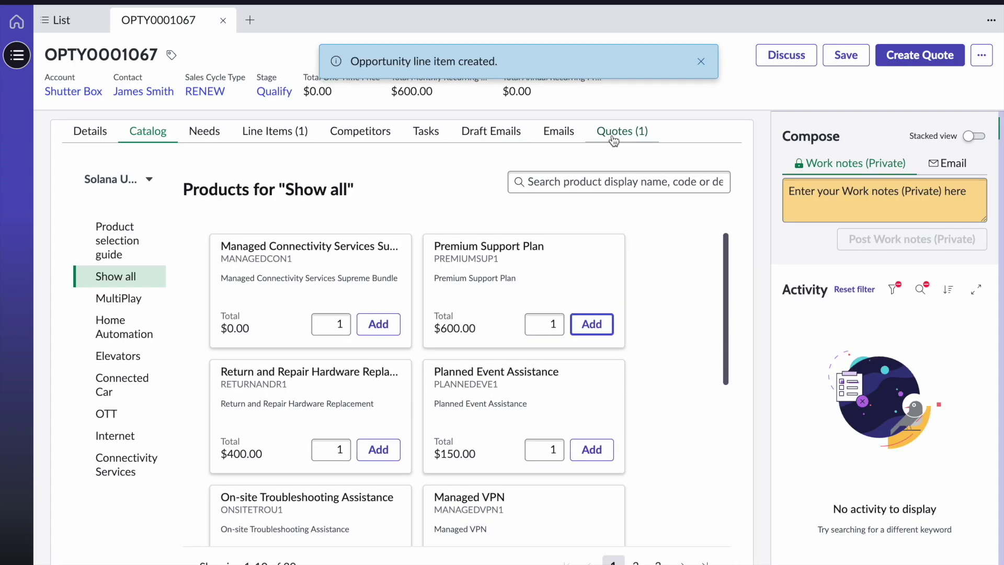
{"action": "left_click", "coordinate": [702, 62]}
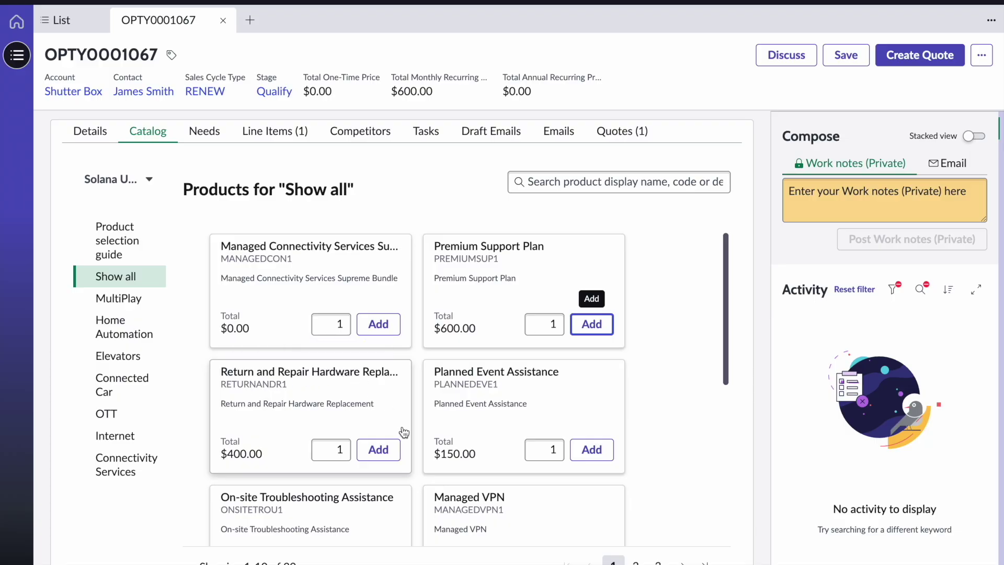
{"action": "left_click", "coordinate": [387, 453]}
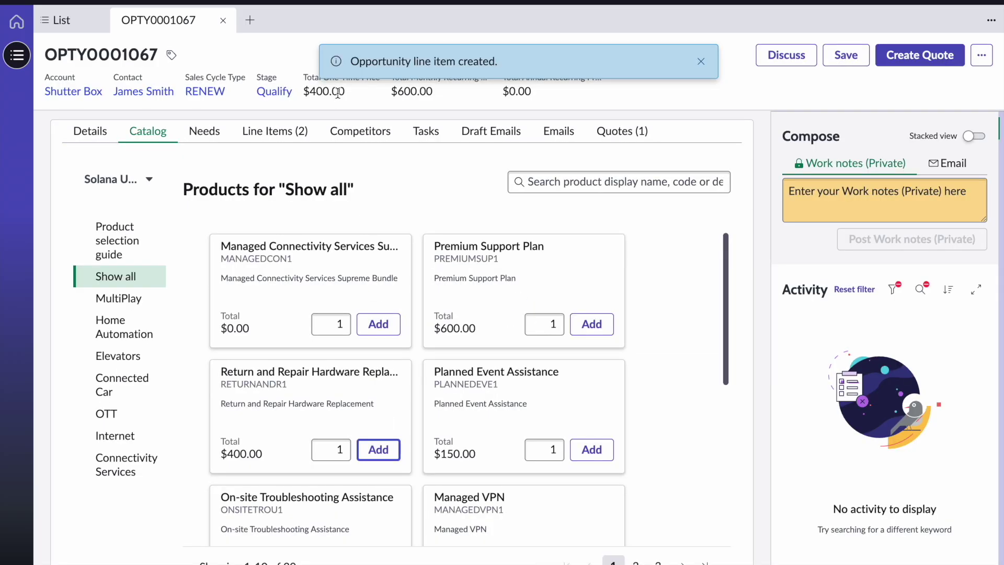
{"action": "left_click", "coordinate": [700, 61]}
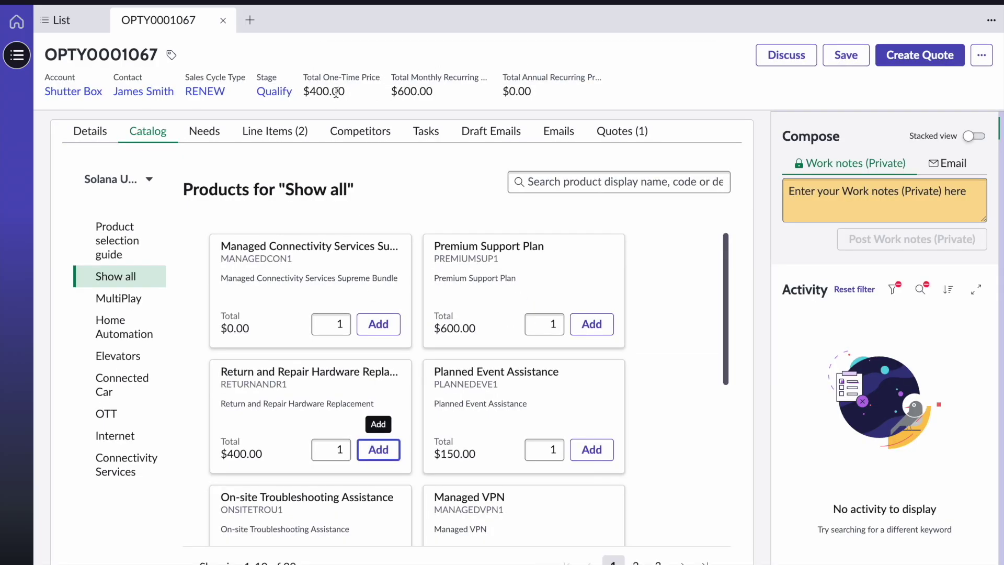
{"action": "left_click", "coordinate": [83, 136]}
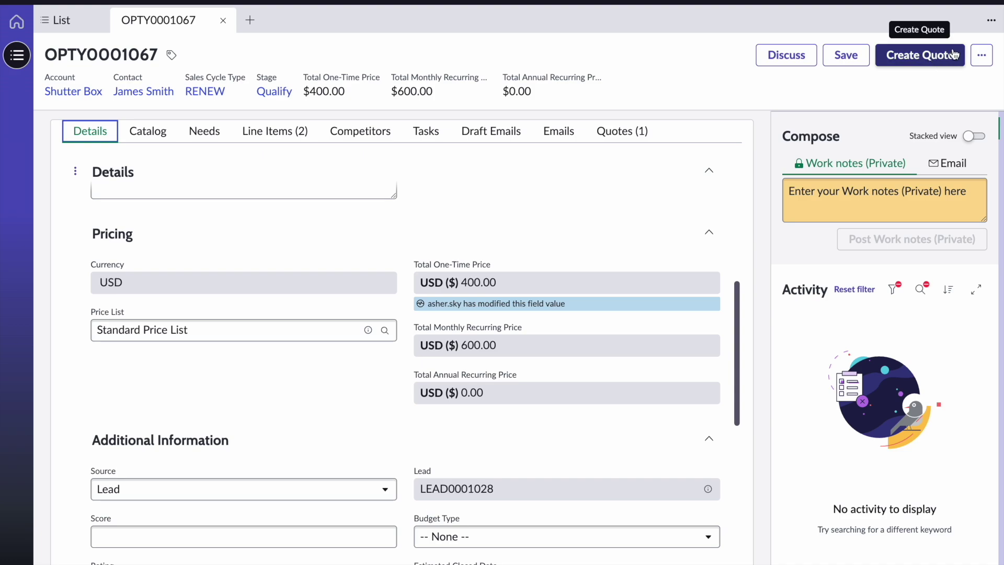
Create quote QT0001009 from the opportunity and bring up the Premium Support Plan in its catalog
{"action": "left_click", "coordinate": [953, 59]}
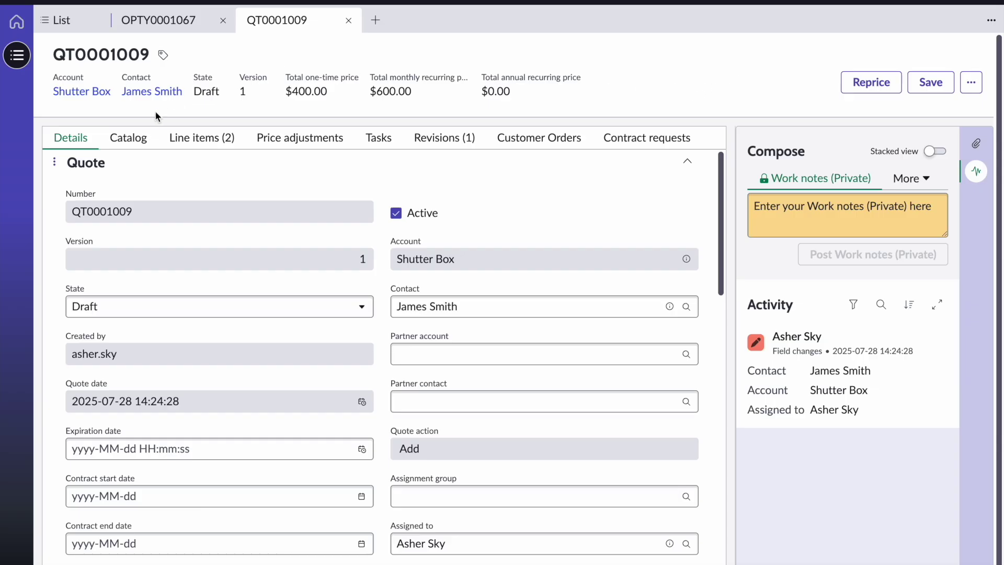
{"action": "left_click", "coordinate": [133, 139]}
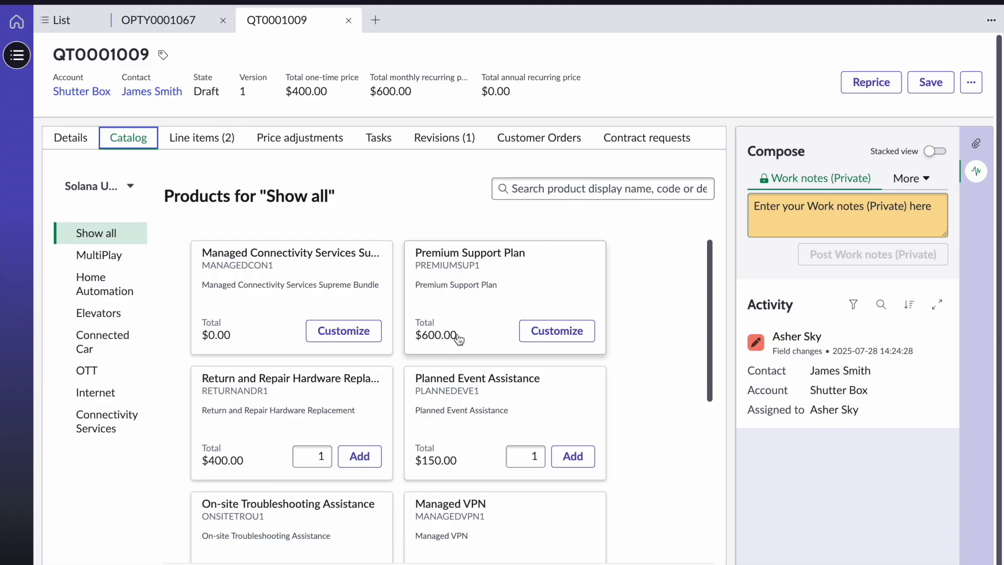
{"action": "left_click", "coordinate": [581, 339]}
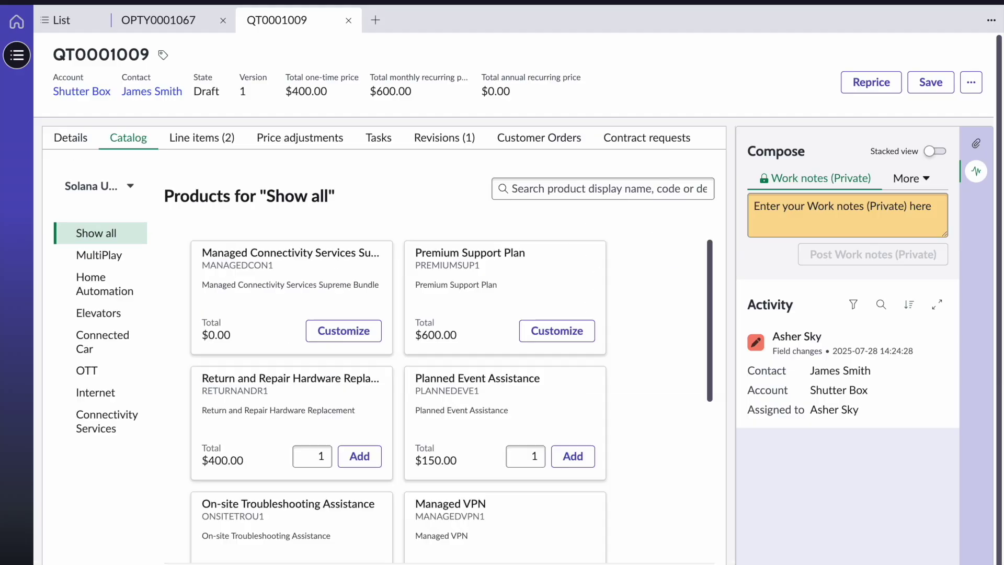
Customize Premium Support Plan to include Planned Event Assistance and On-site Troubleshooting Assistance
{"action": "left_click", "coordinate": [217, 148]}
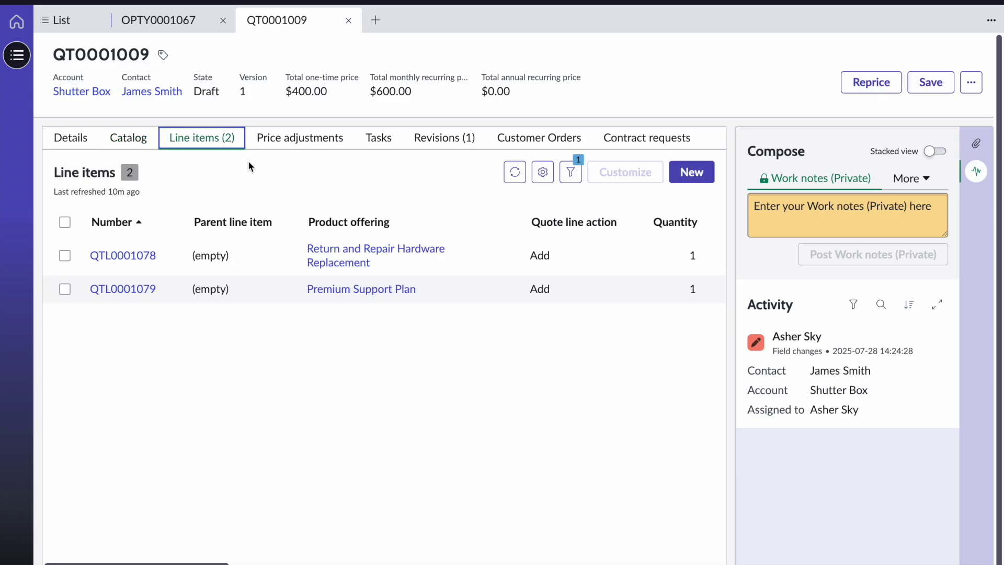
{"action": "left_click", "coordinate": [65, 289]}
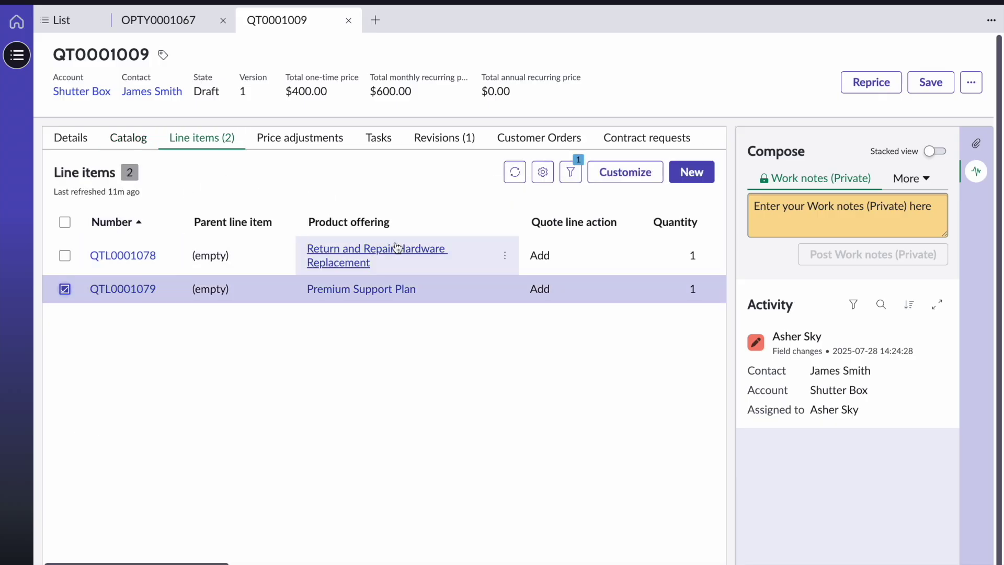
{"action": "left_click", "coordinate": [631, 175]}
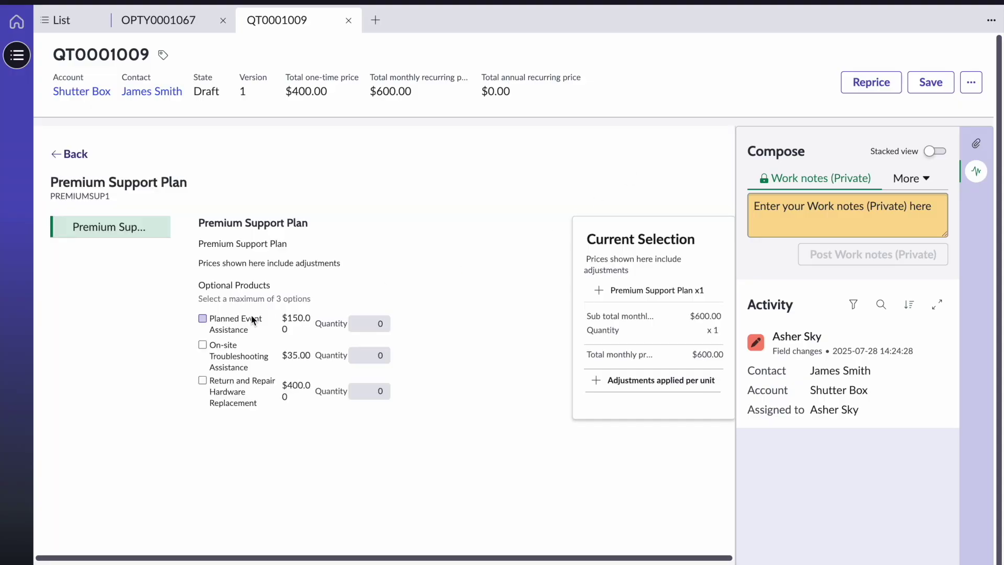
{"action": "left_click", "coordinate": [202, 318]}
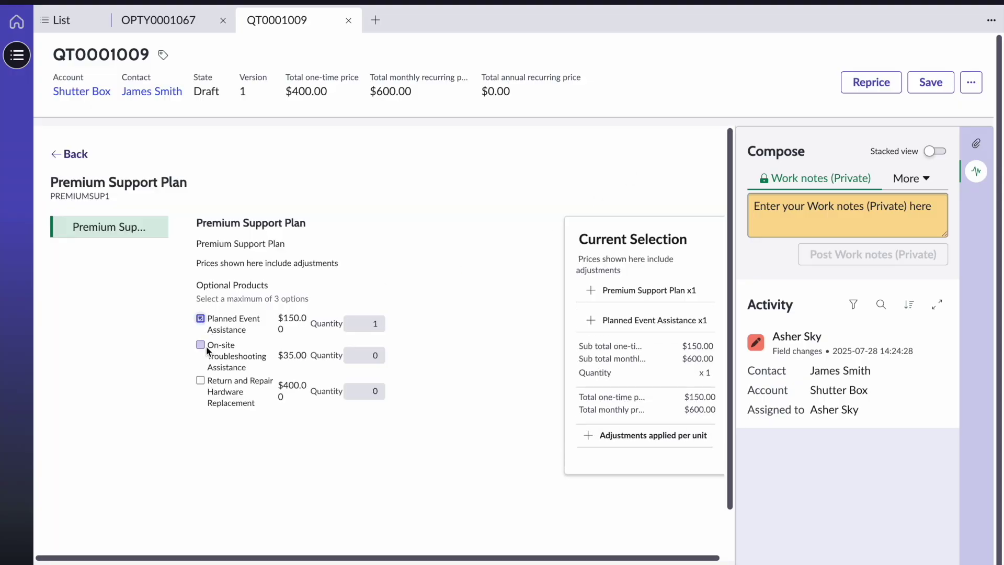
{"action": "left_click", "coordinate": [200, 345]}
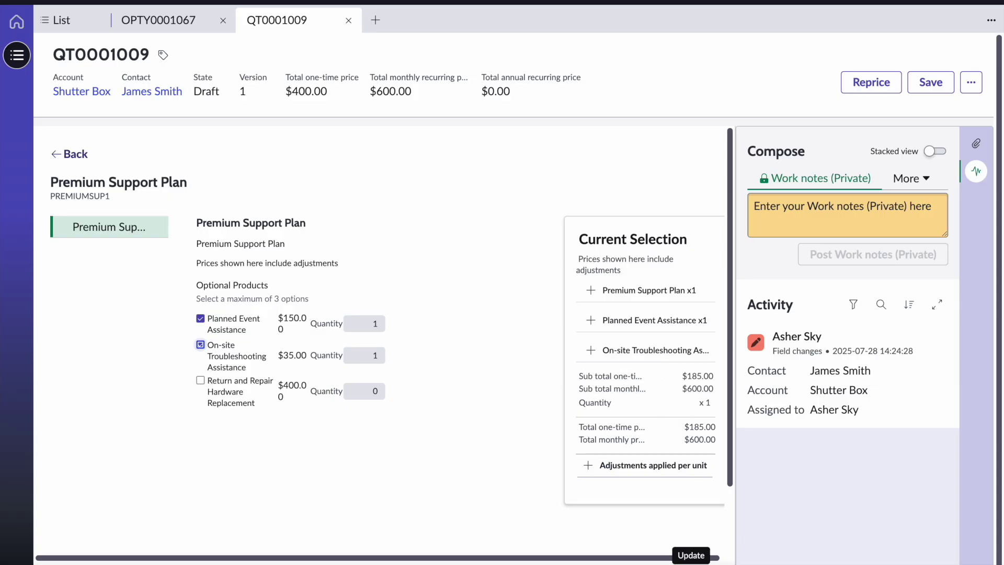
{"action": "left_click", "coordinate": [708, 536]}
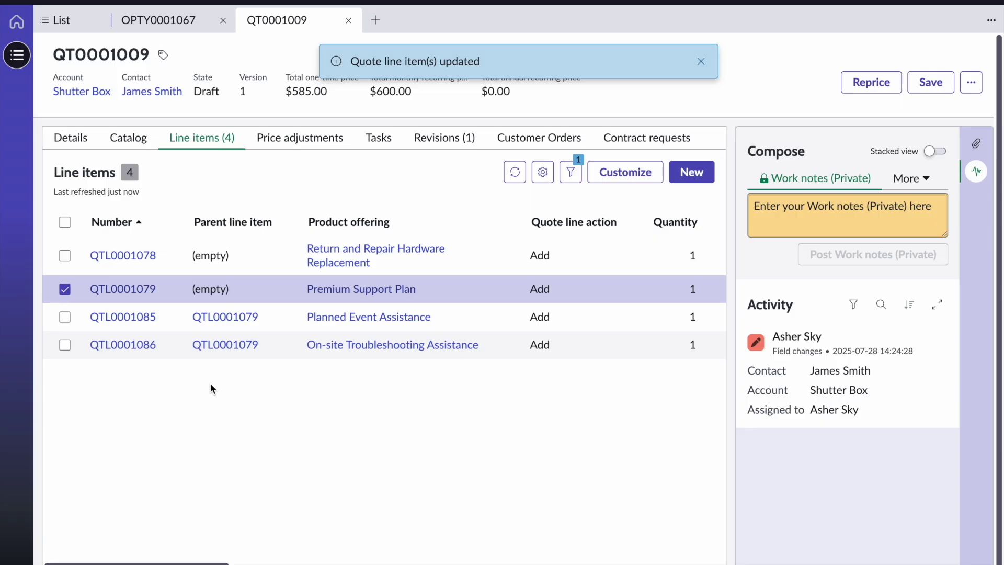
Mark quote QT0001009 as complete from the actions menu
{"action": "left_click", "coordinate": [701, 61]}
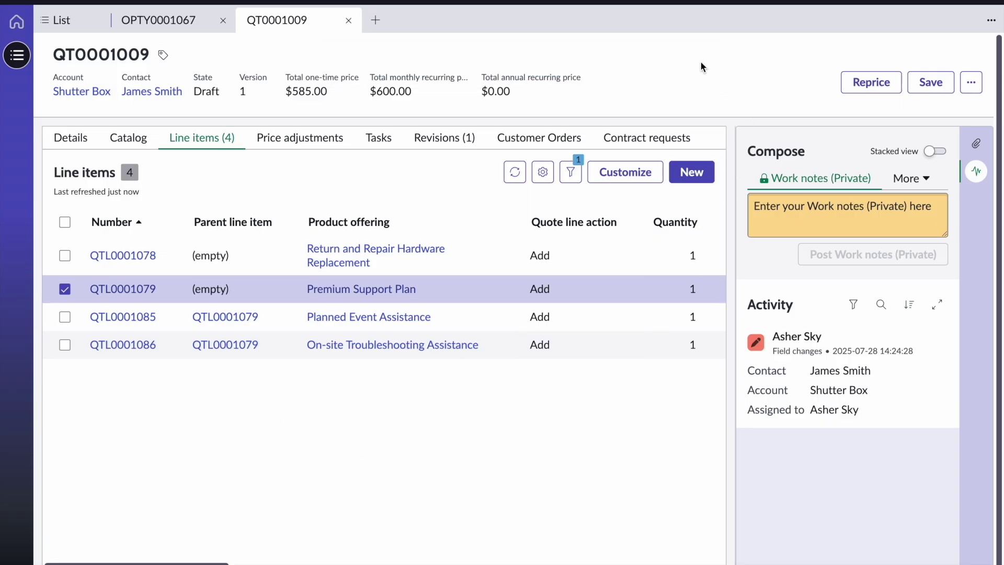
{"action": "left_click", "coordinate": [972, 84]}
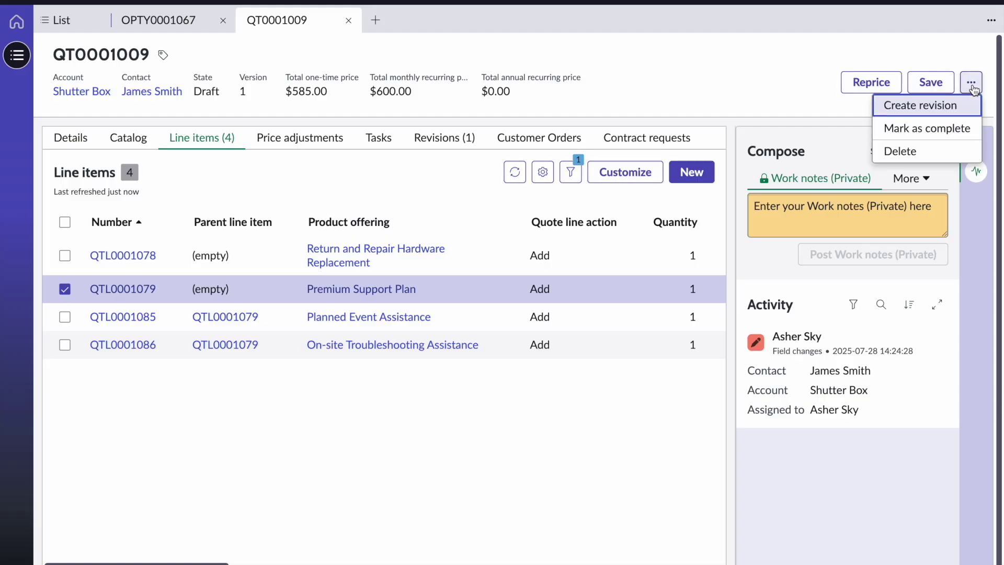
{"action": "left_click", "coordinate": [953, 129]}
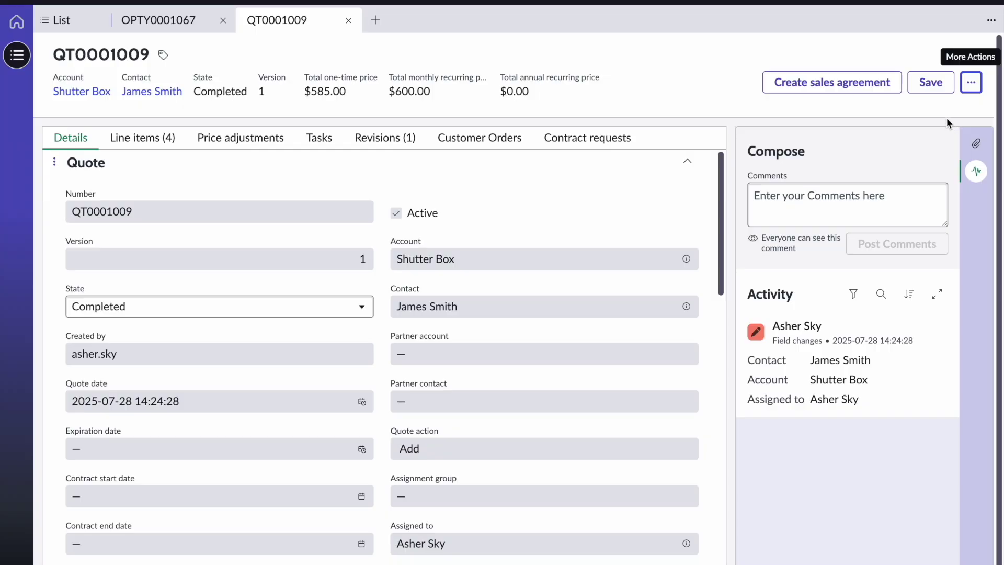
{"action": "left_click", "coordinate": [974, 88]}
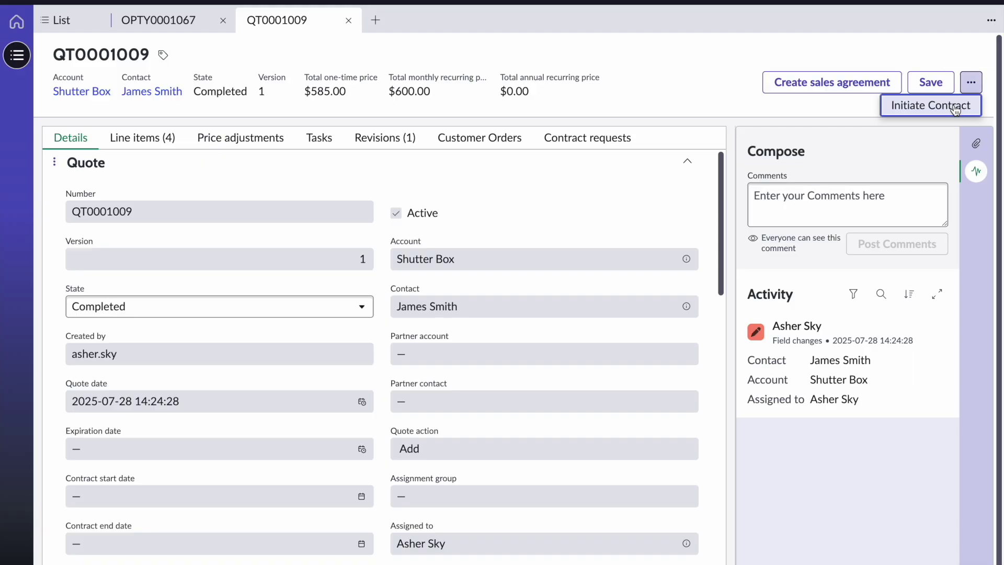
Start a contract request using own paper, Sales Contract type and electronic signature
{"action": "left_click", "coordinate": [953, 108]}
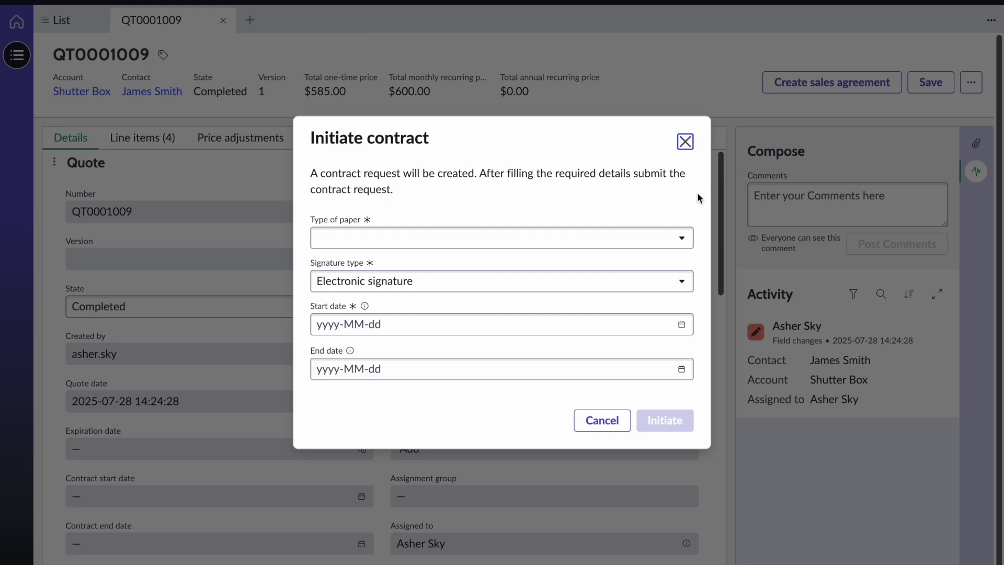
{"action": "left_click", "coordinate": [632, 239]}
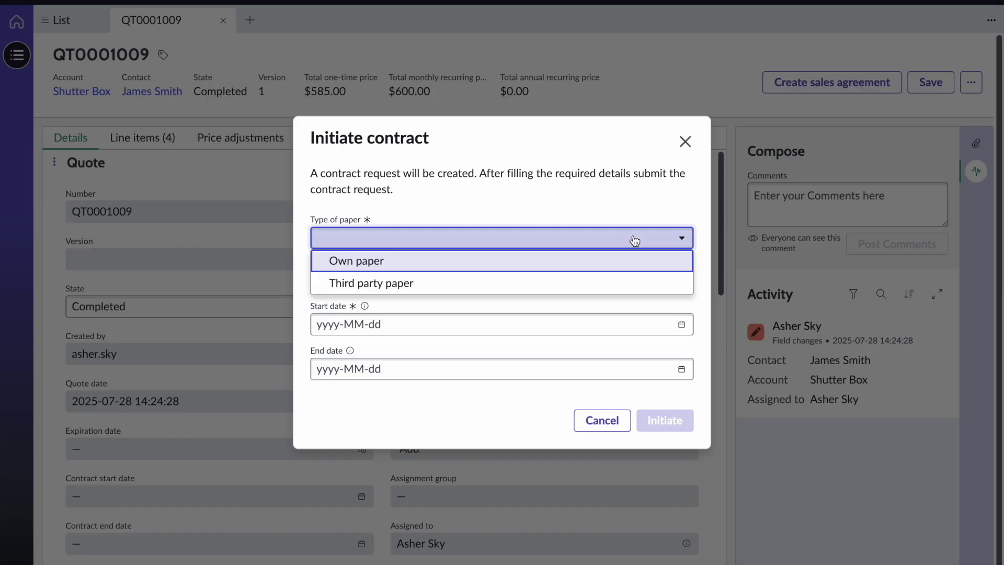
{"action": "left_click", "coordinate": [621, 266]}
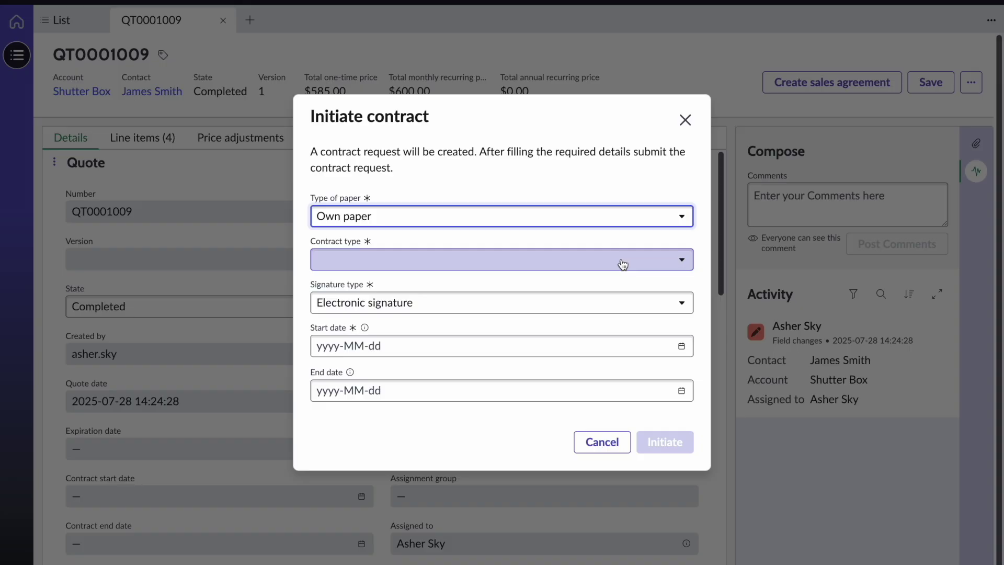
{"action": "left_click", "coordinate": [623, 264]}
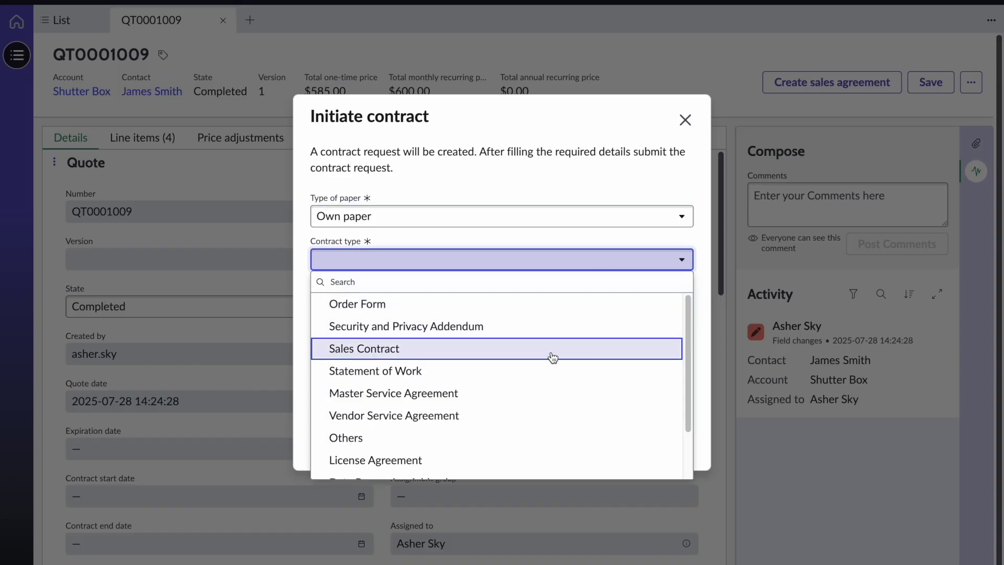
{"action": "left_click", "coordinate": [552, 357]}
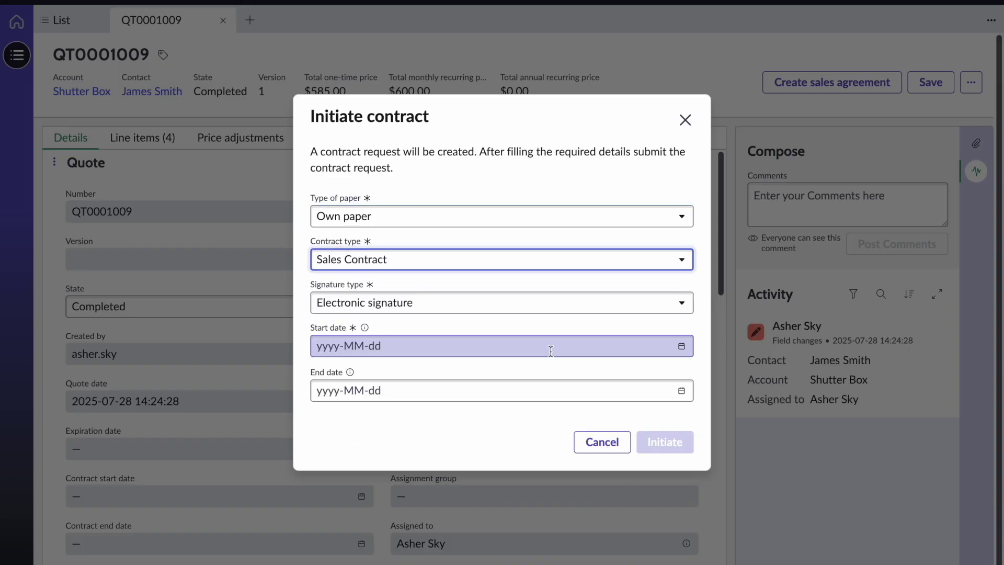
{"action": "left_click", "coordinate": [555, 311]}
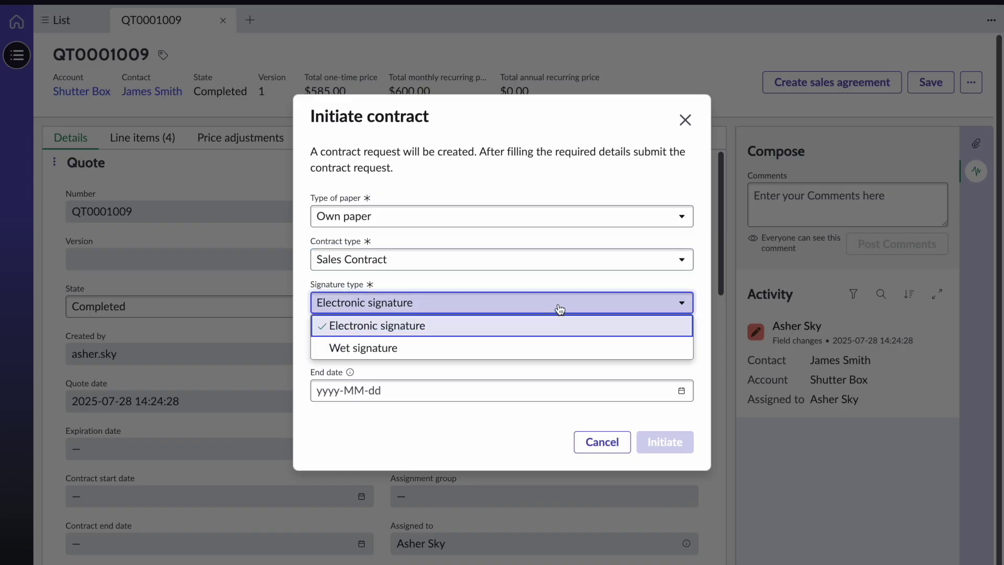
{"action": "left_click", "coordinate": [558, 310]}
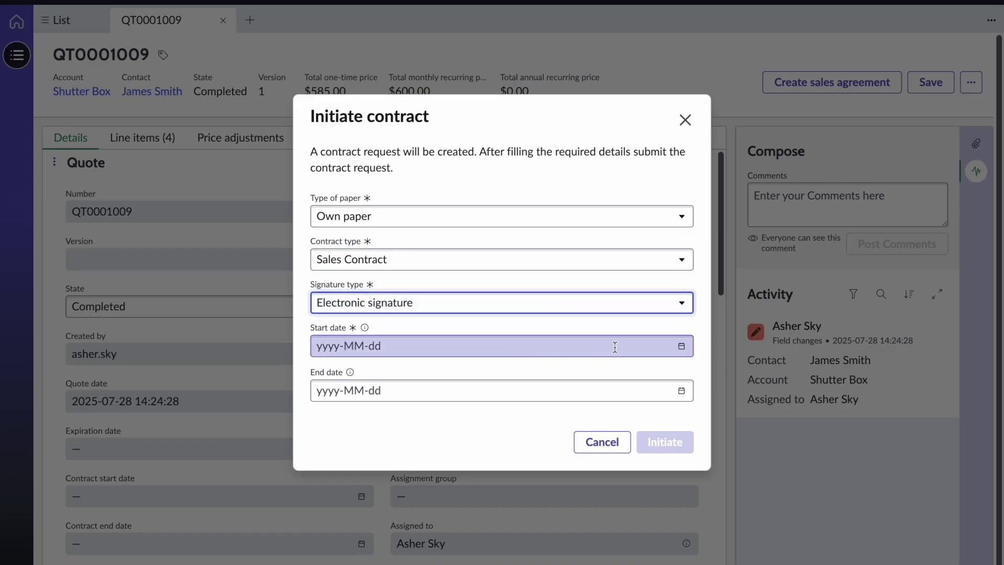
Set the contract period from 2025-08-01 to 2025-08-31 and initiate the request
{"action": "left_click", "coordinate": [683, 348]}
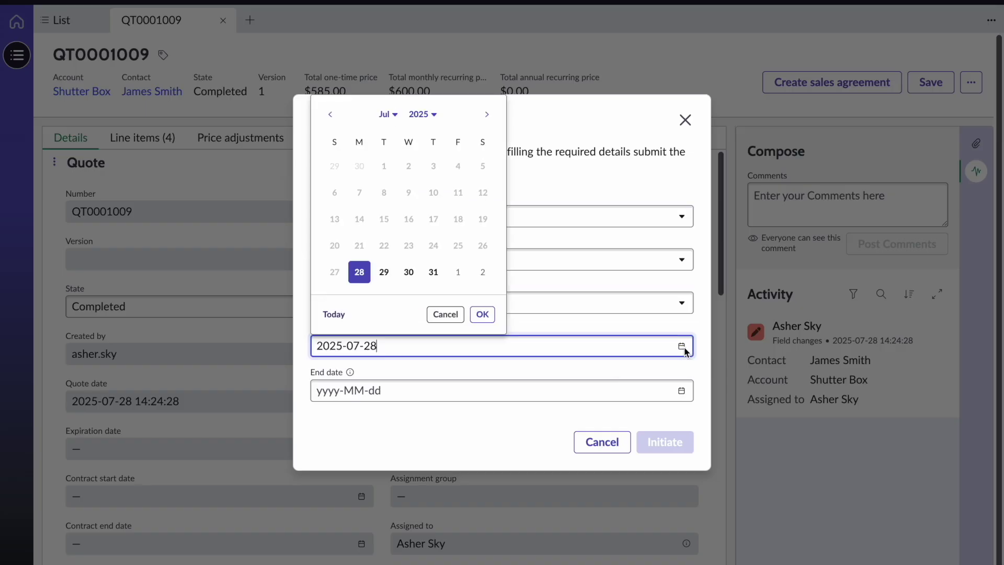
{"action": "left_click", "coordinate": [486, 114]}
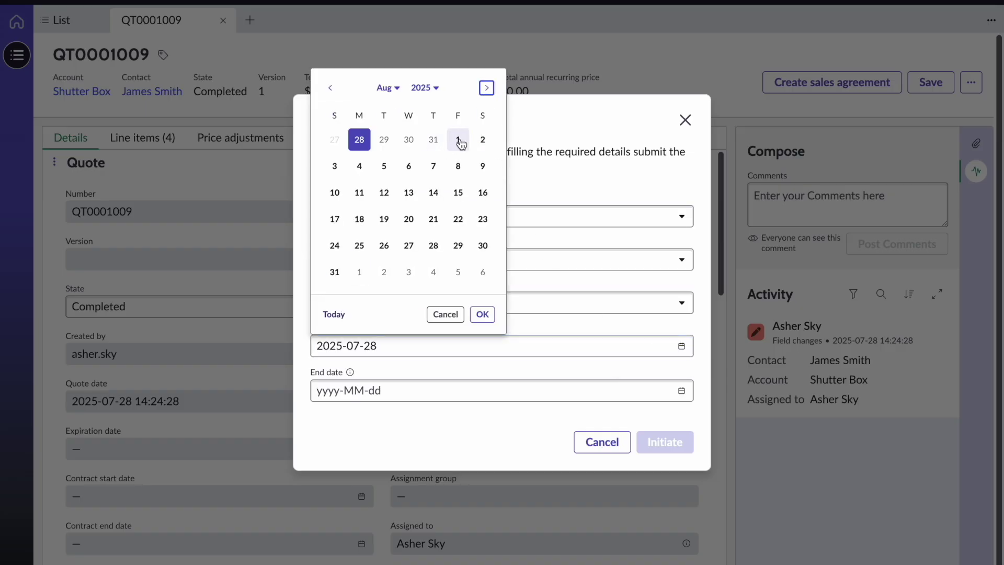
{"action": "left_click", "coordinate": [458, 141]}
{"action": "left_click", "coordinate": [482, 315]}
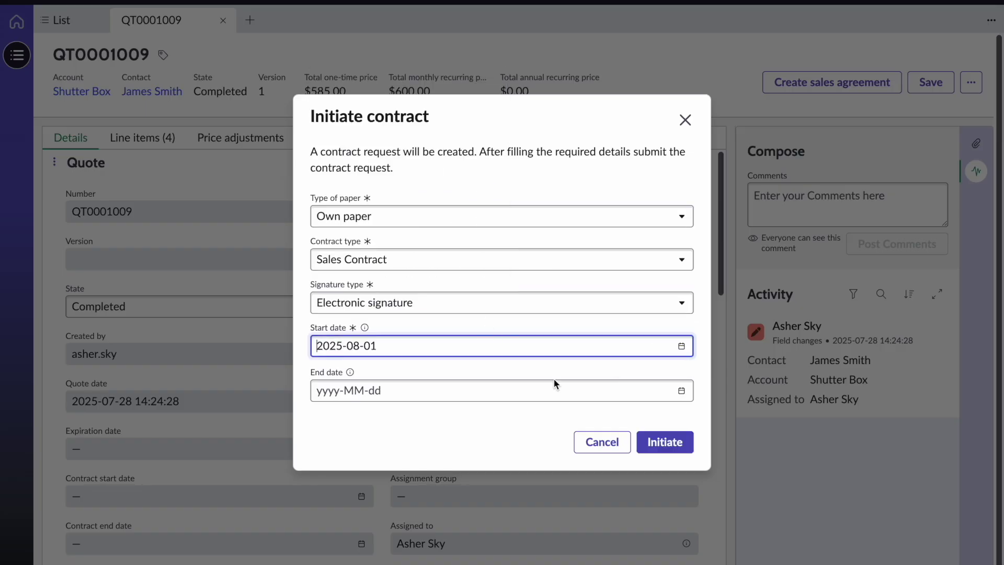
{"action": "left_click", "coordinate": [681, 392]}
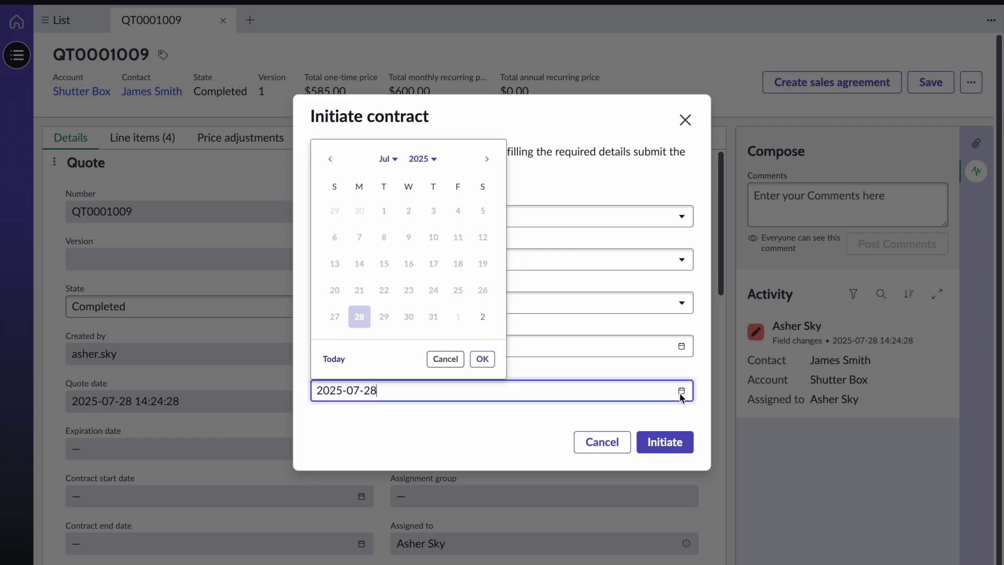
{"action": "left_click", "coordinate": [486, 159]}
{"action": "left_click", "coordinate": [335, 317]}
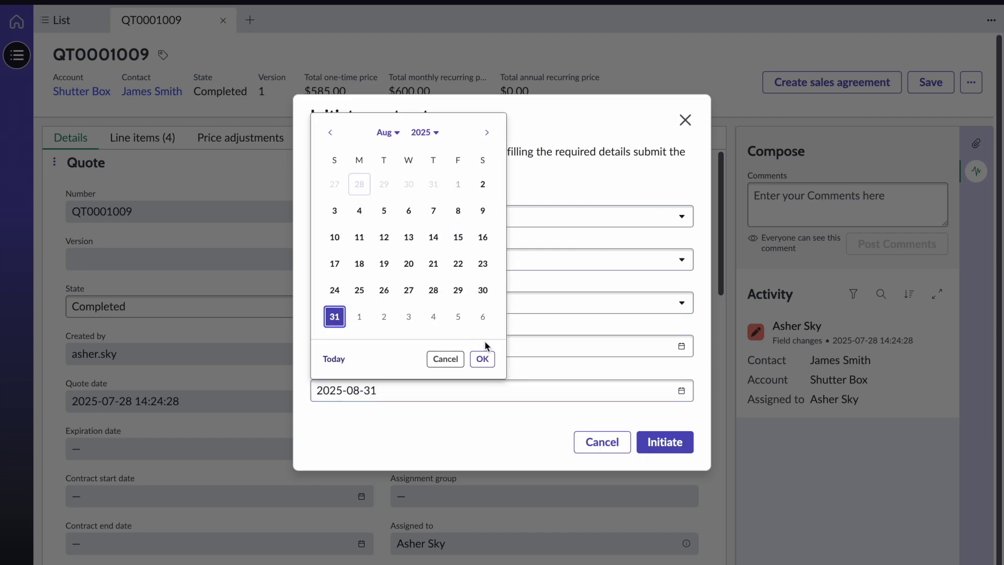
{"action": "left_click", "coordinate": [482, 358]}
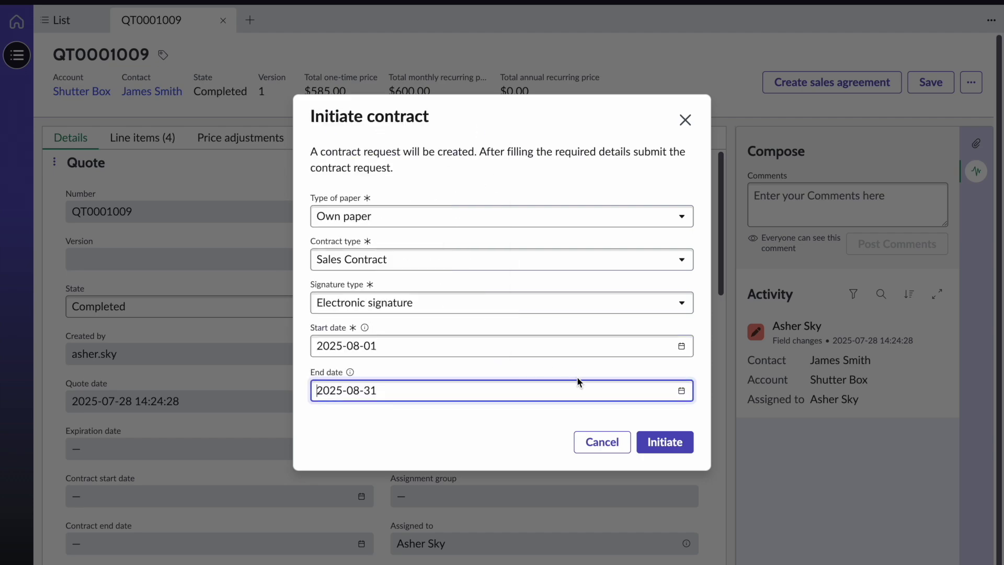
{"action": "left_click", "coordinate": [684, 444]}
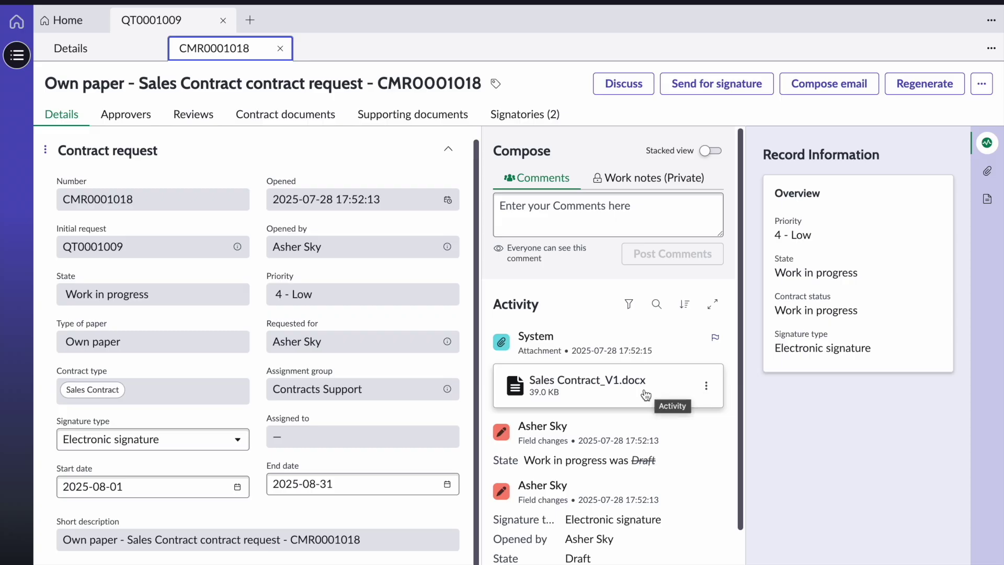
Download Sales Contract_V1.docx from its attachment menu on CMR0001018
{"action": "left_click", "coordinate": [712, 388]}
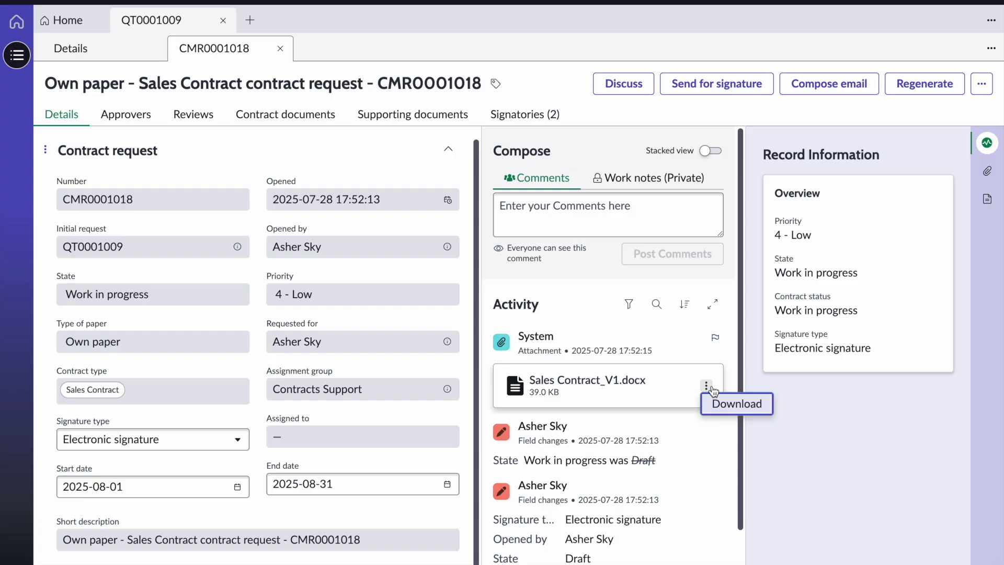
{"action": "left_click", "coordinate": [730, 354]}
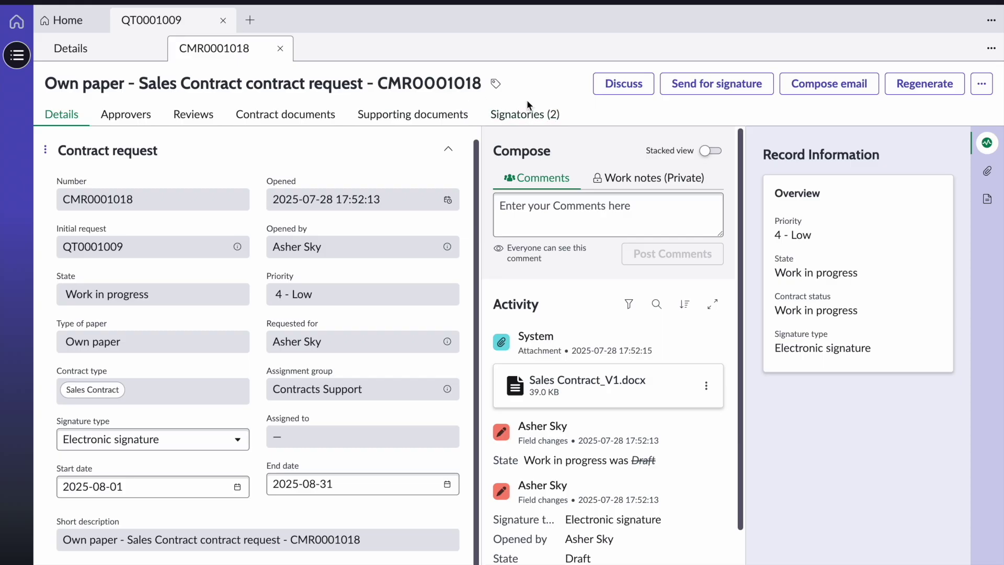
Review the two signatories on CMR0001018, then go back to the request's details
{"action": "left_click", "coordinate": [526, 120]}
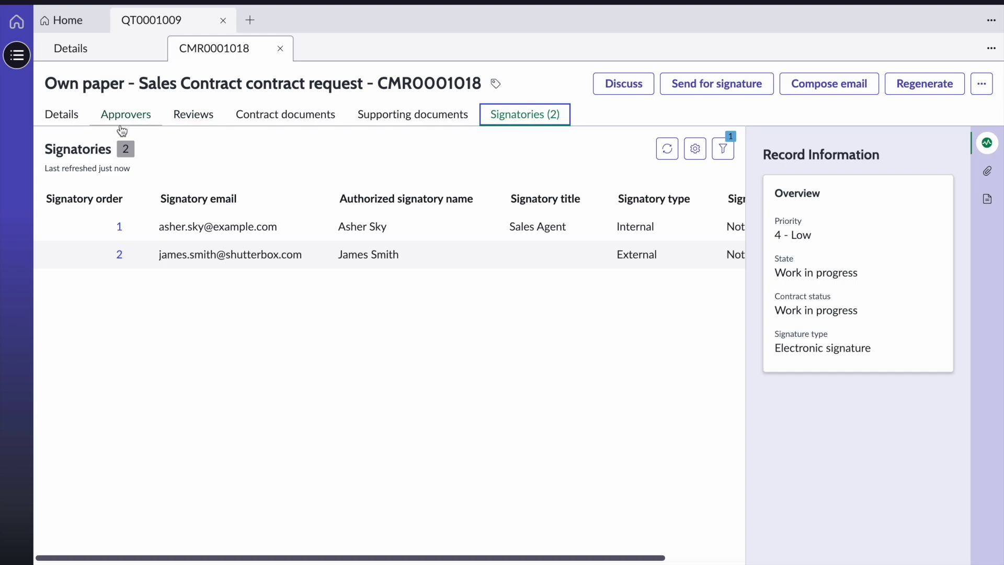
{"action": "left_click", "coordinate": [79, 117]}
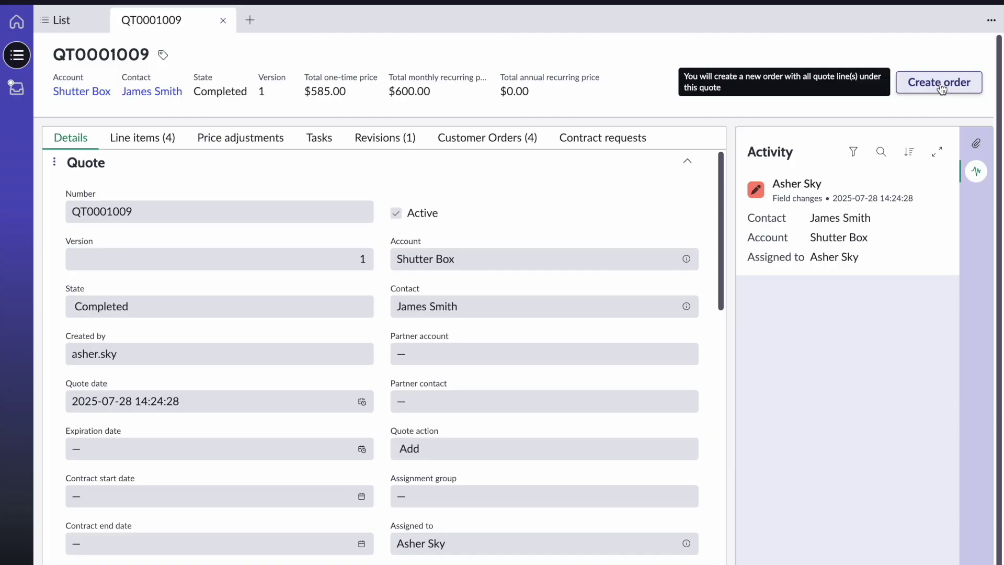
Create an order from quote QT0001009 and open the resulting order ORD0001012
{"action": "left_click", "coordinate": [965, 88]}
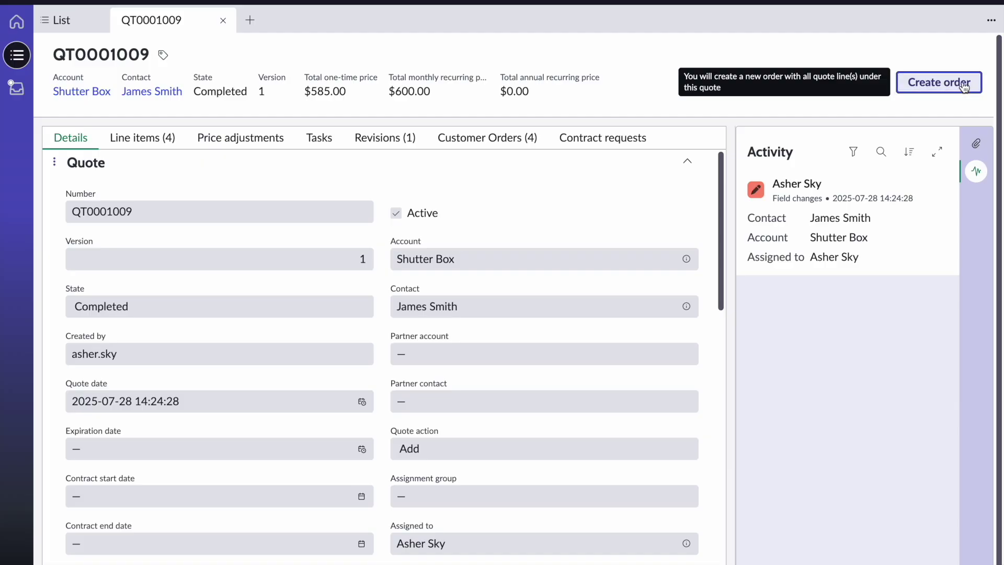
{"action": "left_click", "coordinate": [523, 62]}
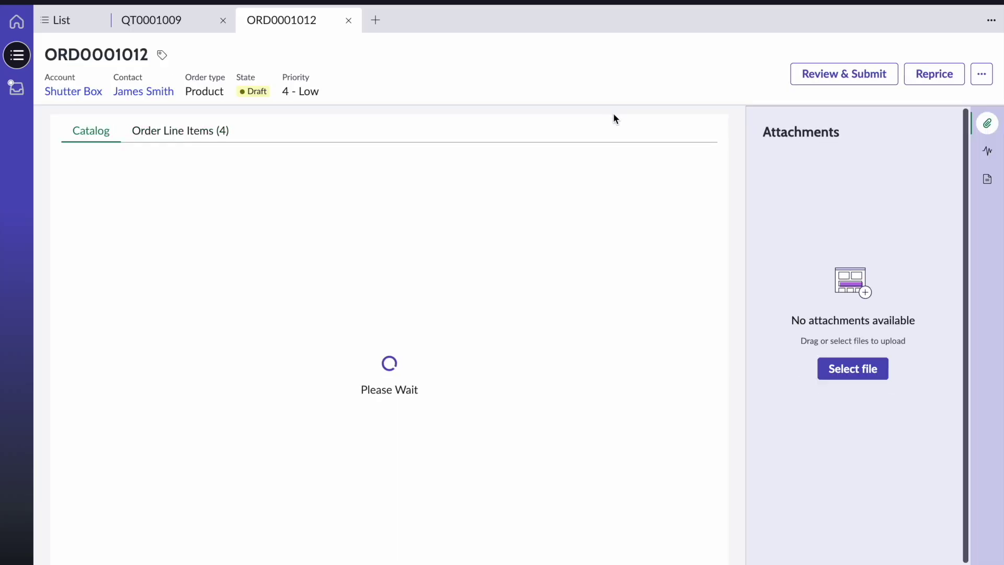
Check ORD0001012's four line items, then bring up its Review & Submit page
{"action": "left_click", "coordinate": [188, 136]}
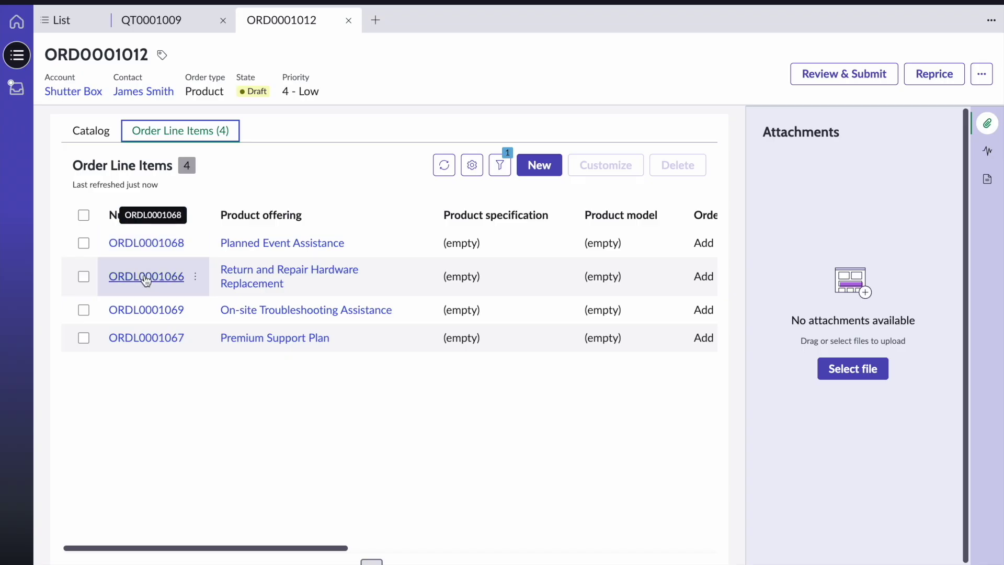
{"action": "left_click", "coordinate": [99, 137]}
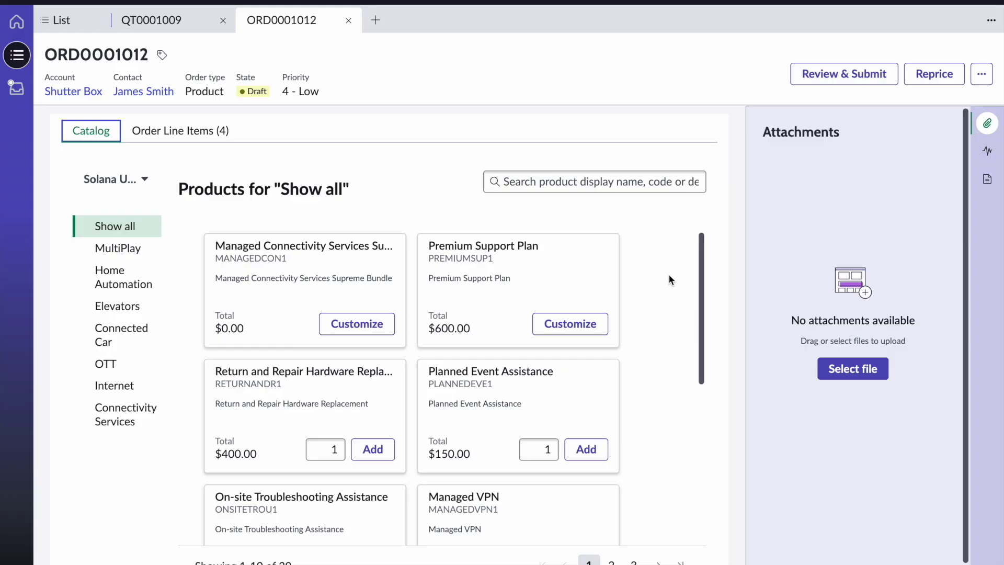
{"action": "left_click", "coordinate": [847, 86]}
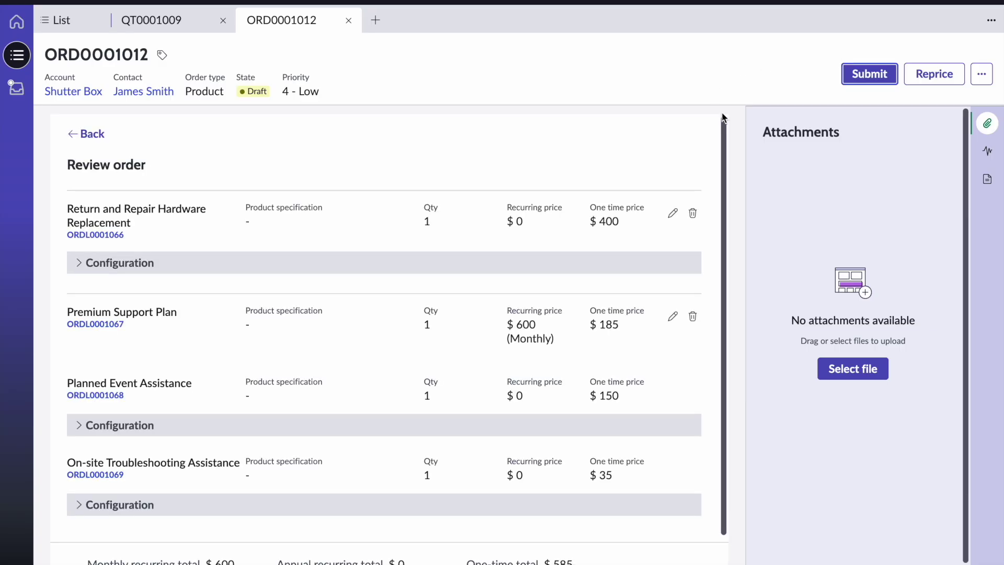
{"action": "scroll", "coordinate": [722, 132], "scroll_direction": "down", "scroll_amount": 1}
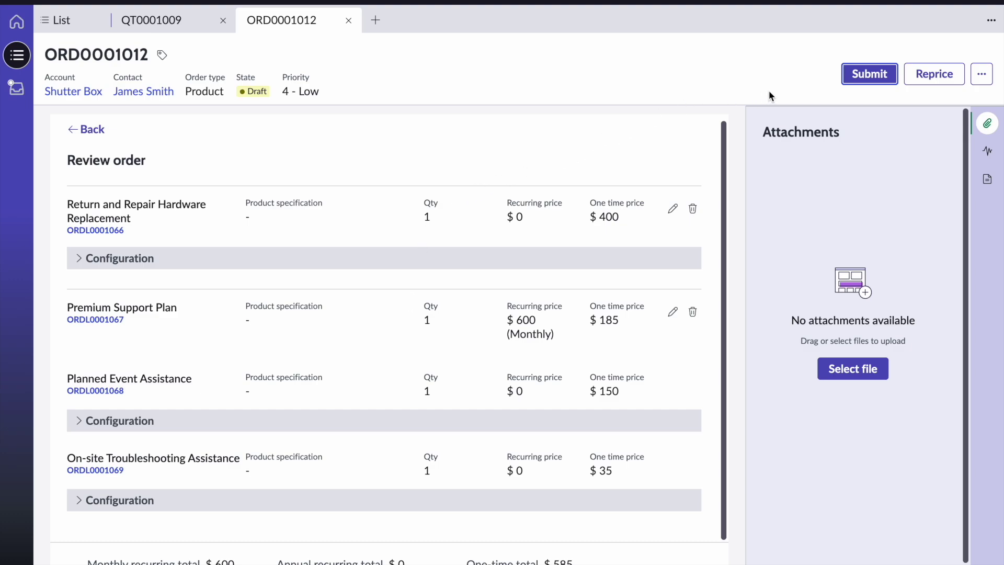
Submit order ORD0001012, confirm the submission, and dismiss the Order submitted notice
{"action": "left_click", "coordinate": [864, 79]}
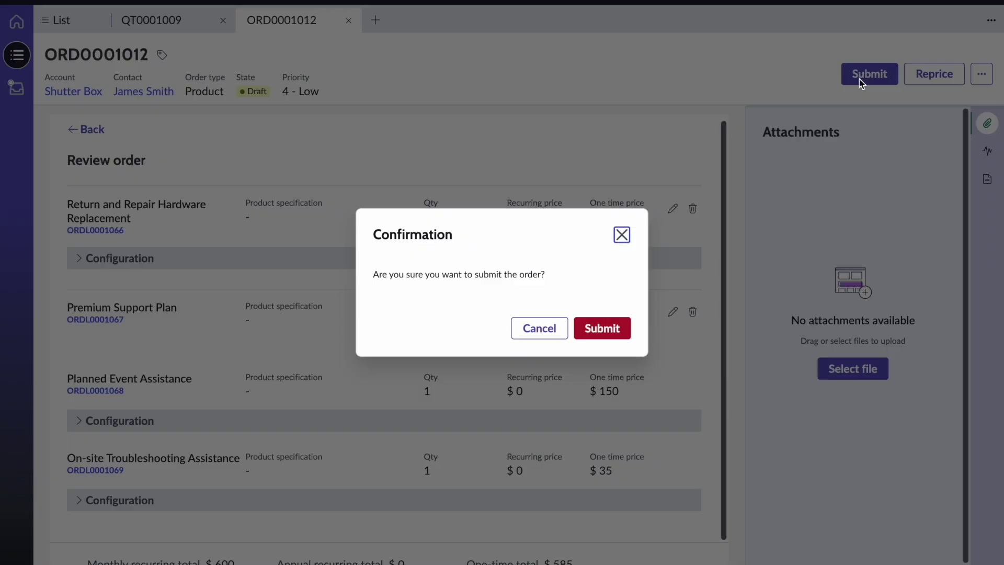
{"action": "left_click", "coordinate": [619, 330]}
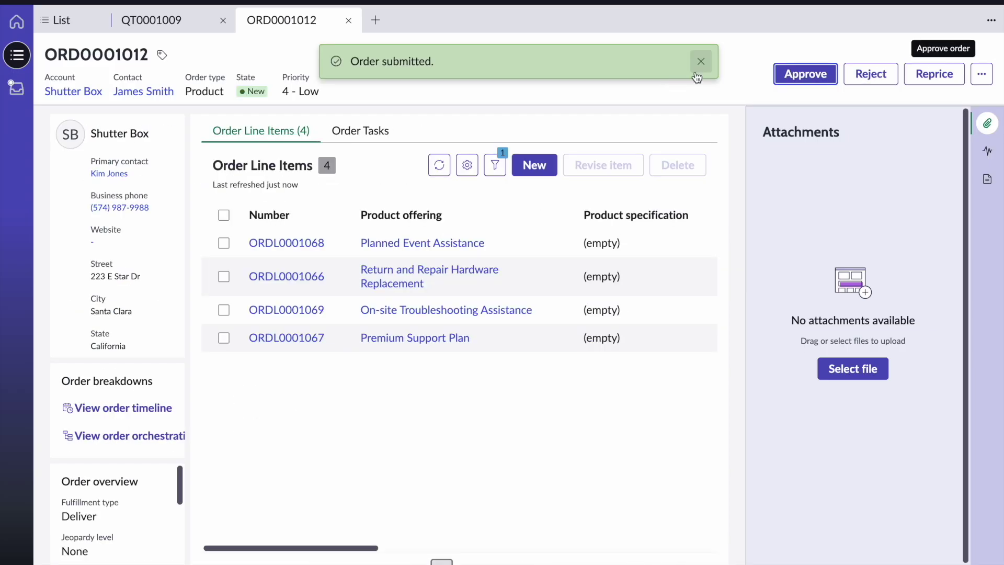
{"action": "left_click", "coordinate": [702, 63]}
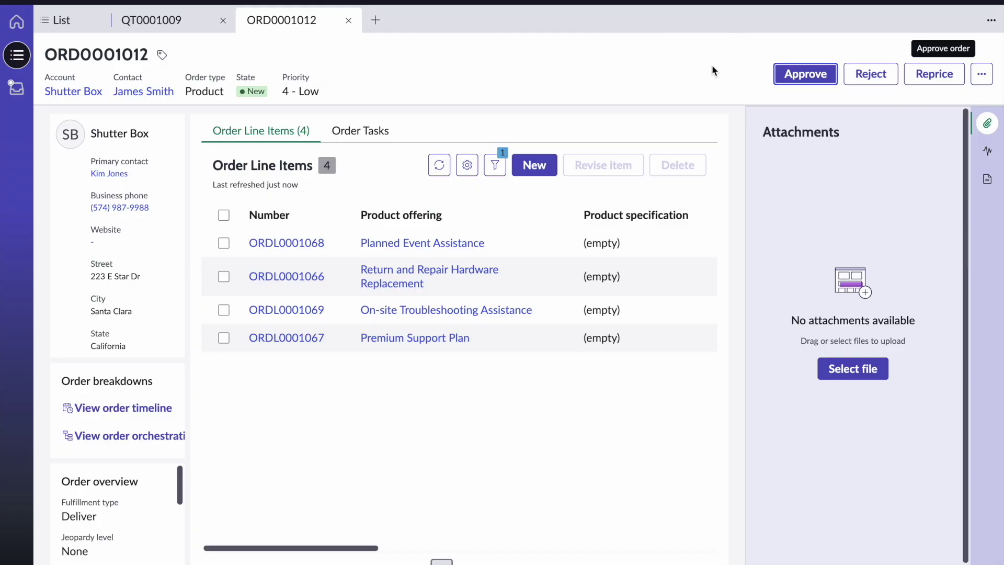